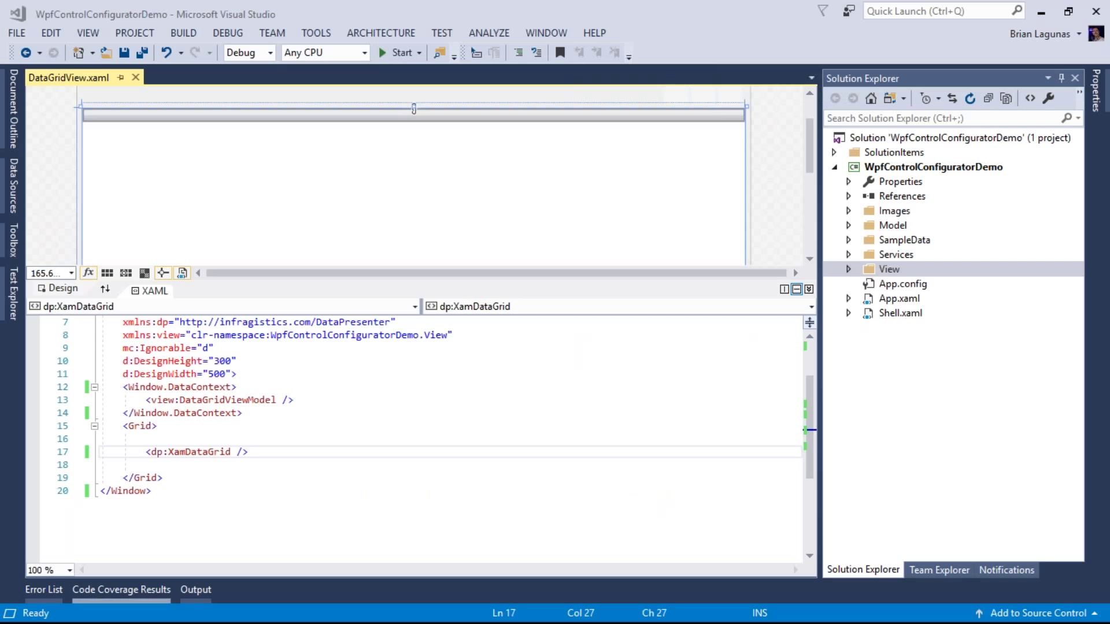
- Open the Configure XamDataGrid designer for the dp:XamDataGrid element on line 17 of the XAML
{"action": "left_click", "coordinate": [326, 457]}
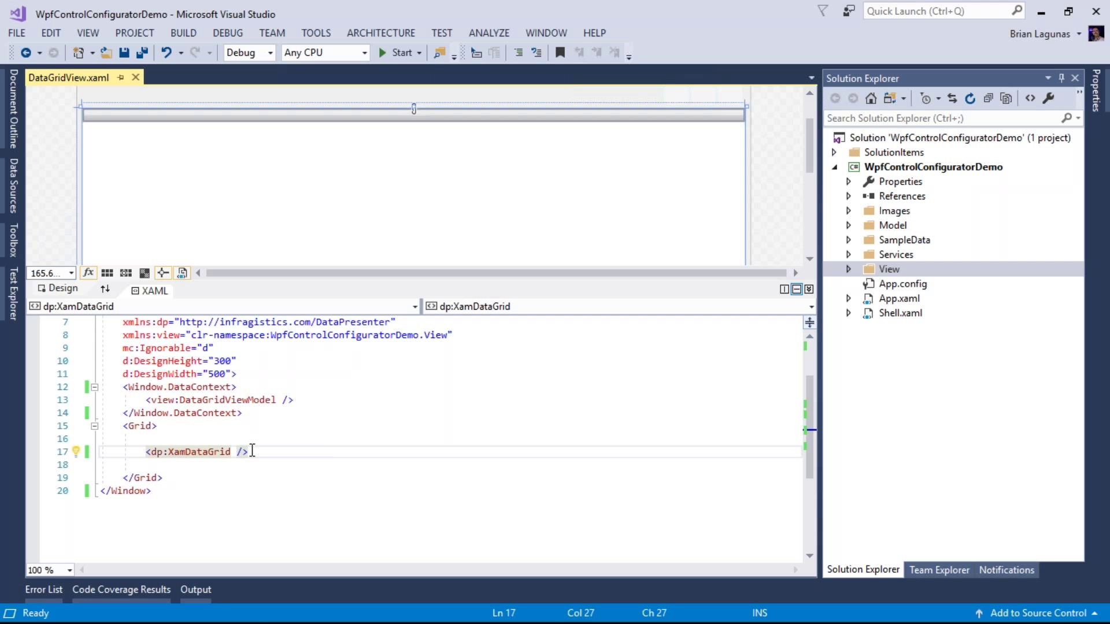
{"action": "scroll", "coordinate": [252, 451], "scroll_direction": "down", "scroll_amount": 1}
{"action": "scroll", "coordinate": [263, 435], "scroll_direction": "up", "scroll_amount": 1}
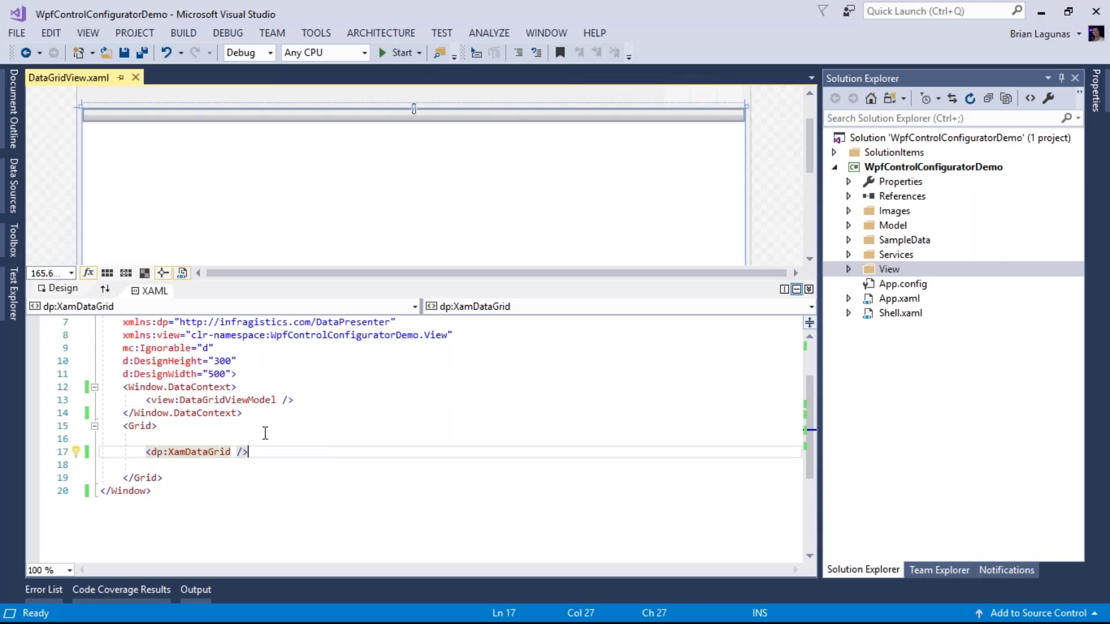
{"action": "left_click", "coordinate": [215, 452]}
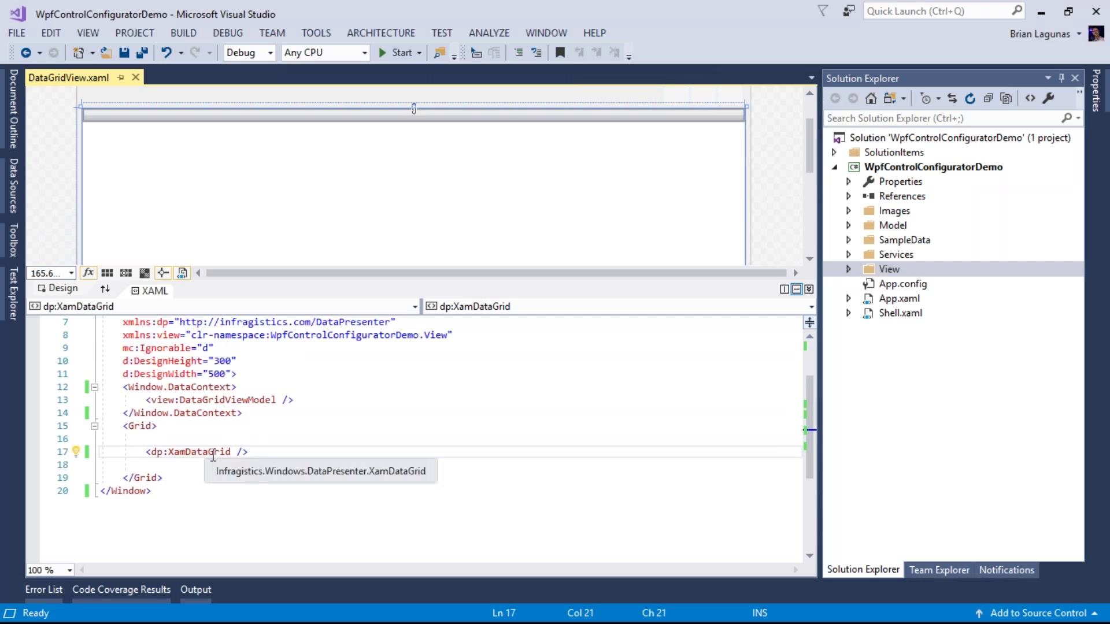
{"action": "left_click", "coordinate": [211, 452]}
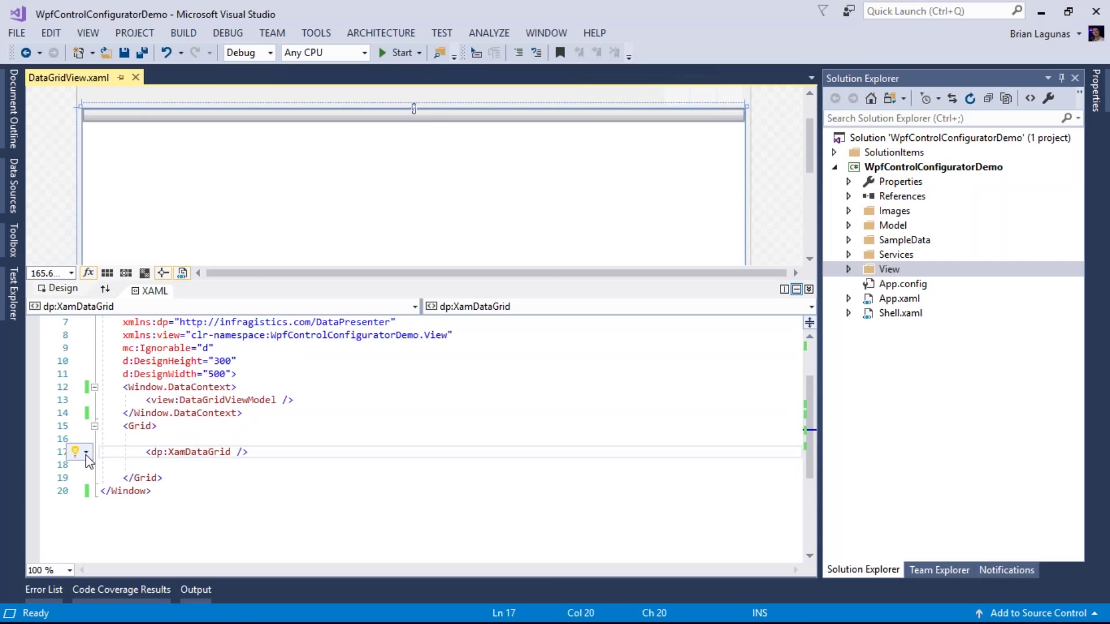
{"action": "left_click", "coordinate": [87, 453]}
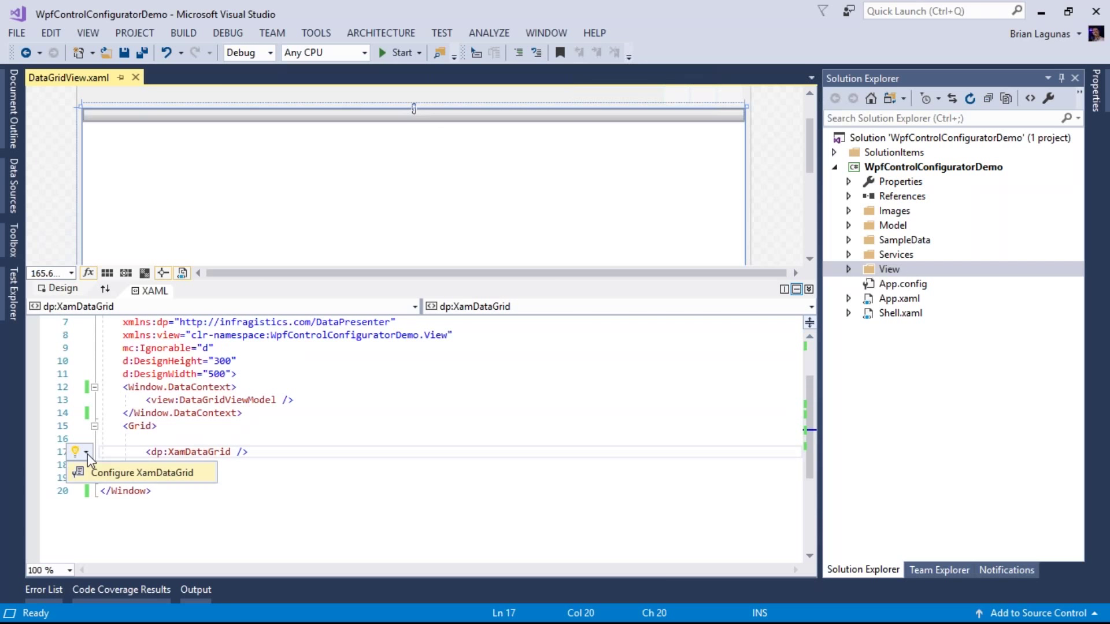
{"action": "left_click", "coordinate": [149, 474]}
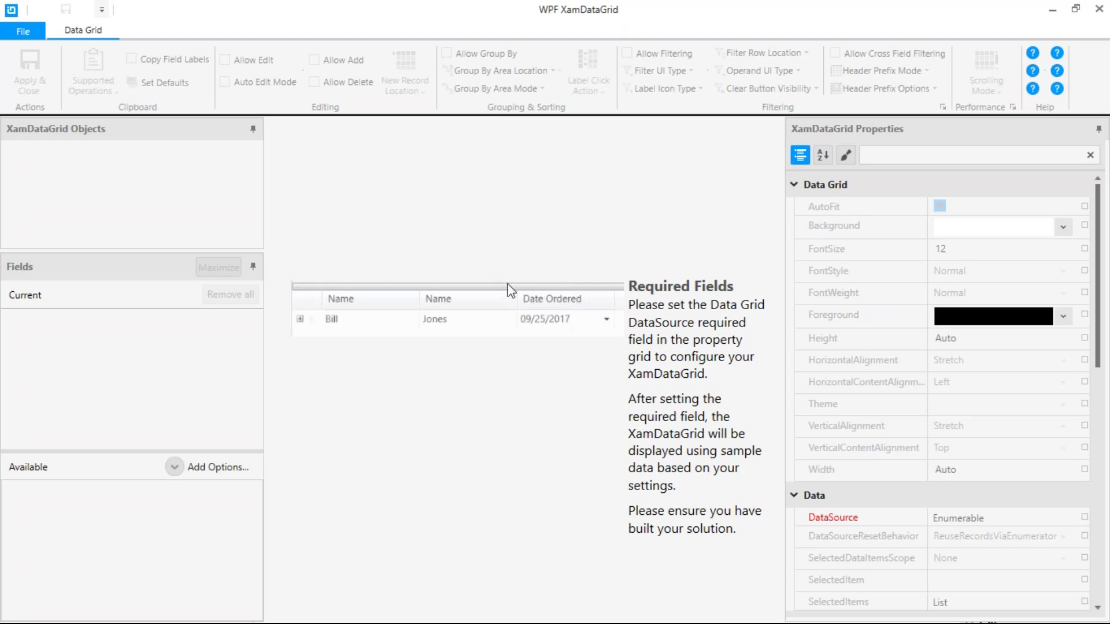
- Create a data binding for the grid's DataSource to the Orders collection of DataGridViewModel
{"action": "left_click", "coordinate": [1084, 522]}
{"action": "left_click", "coordinate": [1046, 542]}
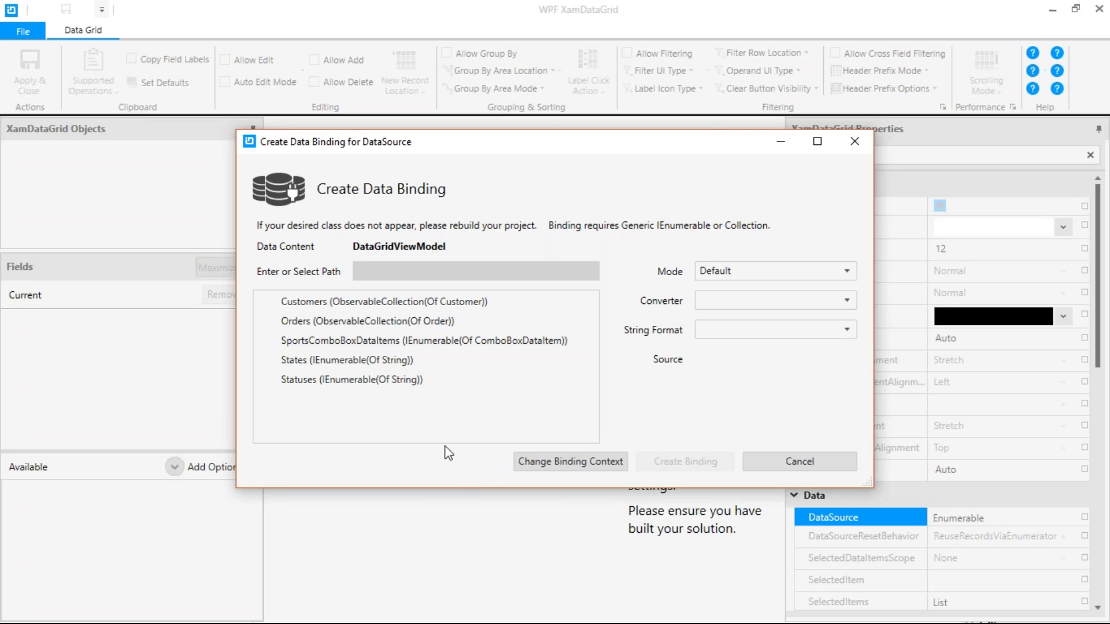
{"action": "left_click", "coordinate": [309, 324]}
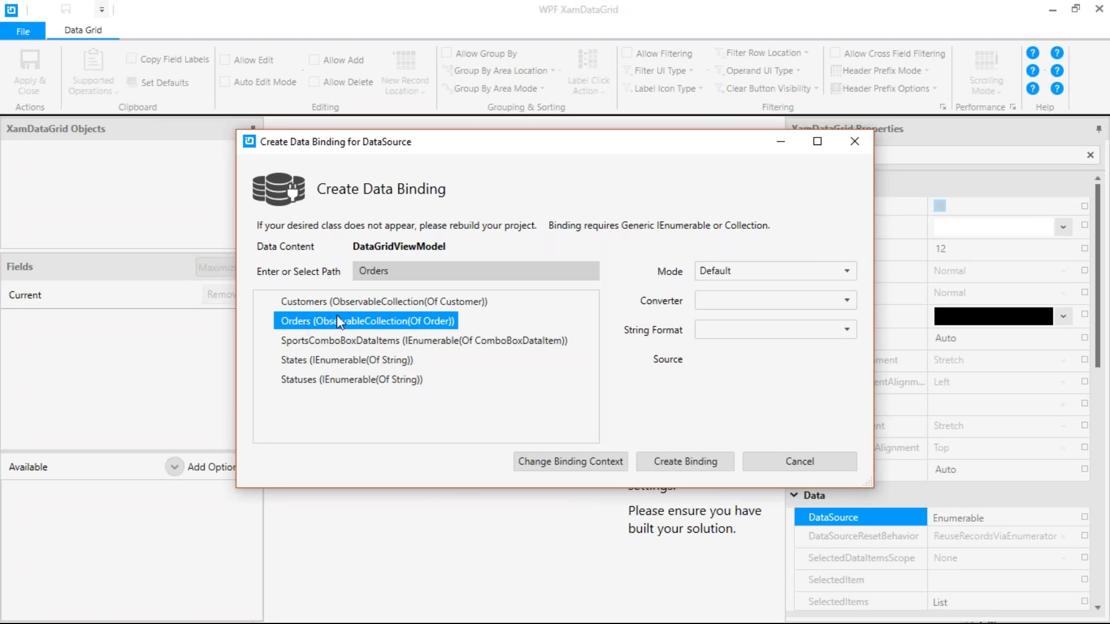
{"action": "left_click", "coordinate": [688, 461]}
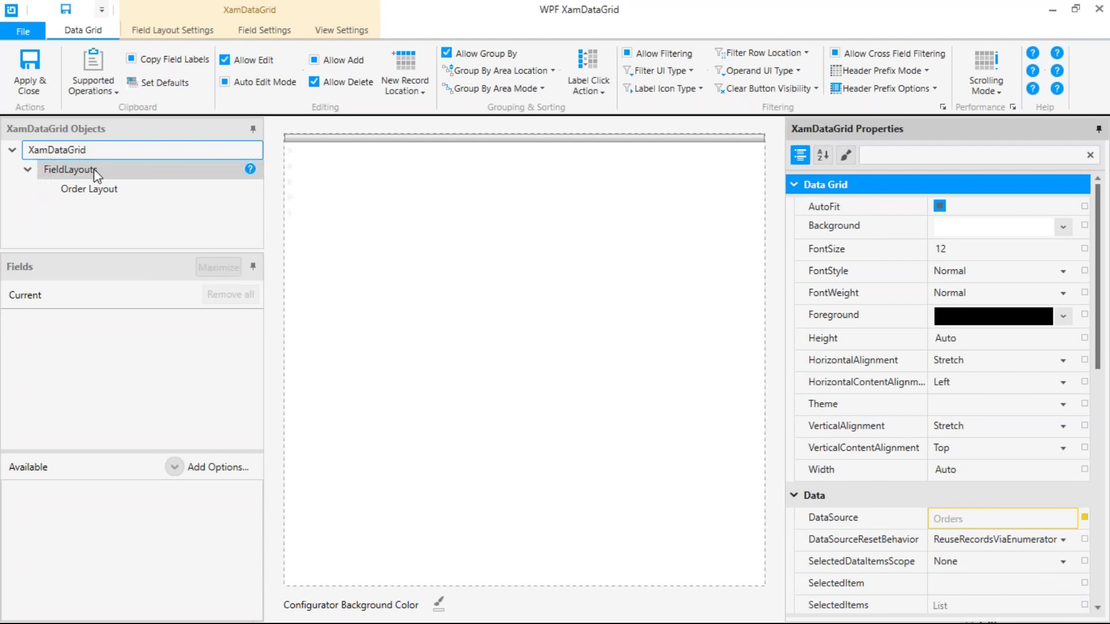
- Add the Customer FirstName, LastName, Address.City, Address.State and Address.Zip fields to the Order Layout, and widen the grid preview
{"action": "left_click", "coordinate": [95, 190]}
{"action": "left_click", "coordinate": [102, 194]}
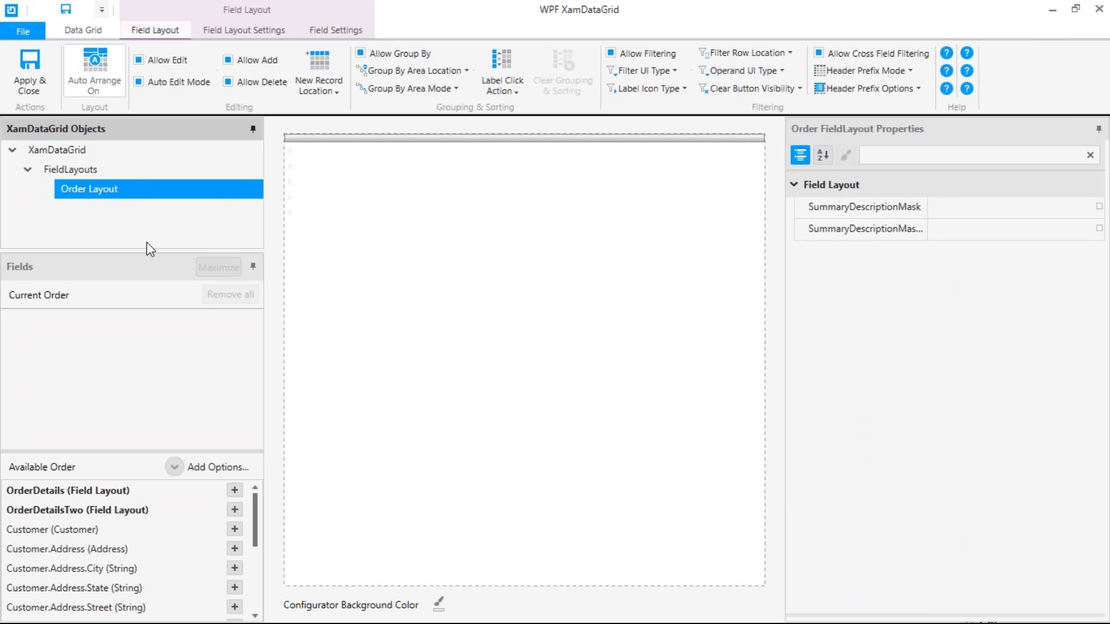
{"action": "left_click_drag", "start_coordinate": [166, 451], "coordinate": [165, 380]}
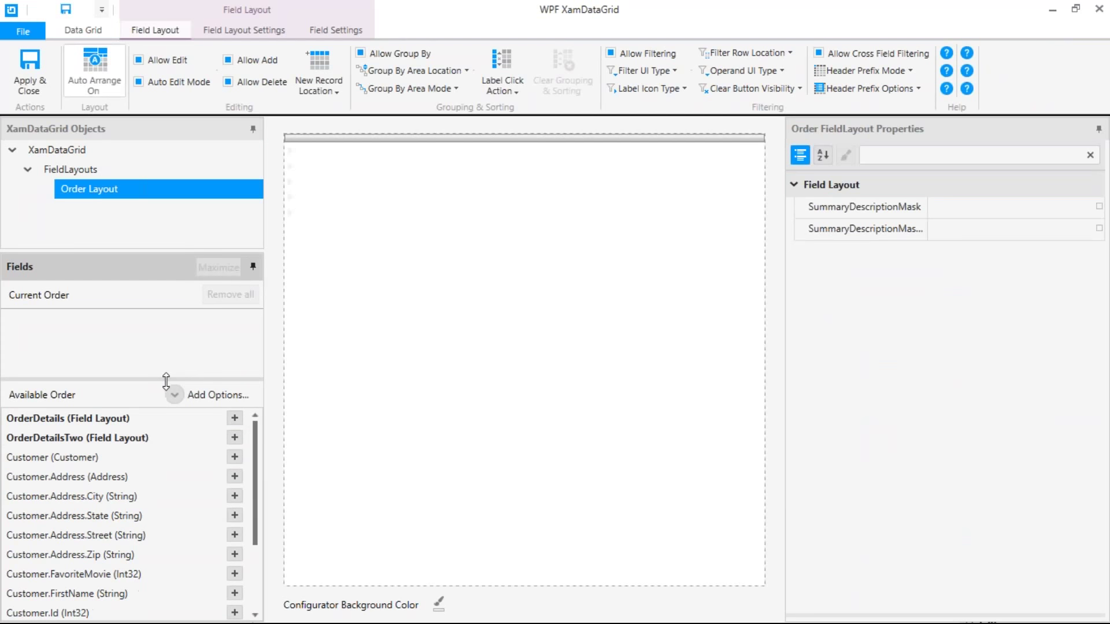
{"action": "scroll", "coordinate": [148, 487], "scroll_direction": "down", "scroll_amount": 1}
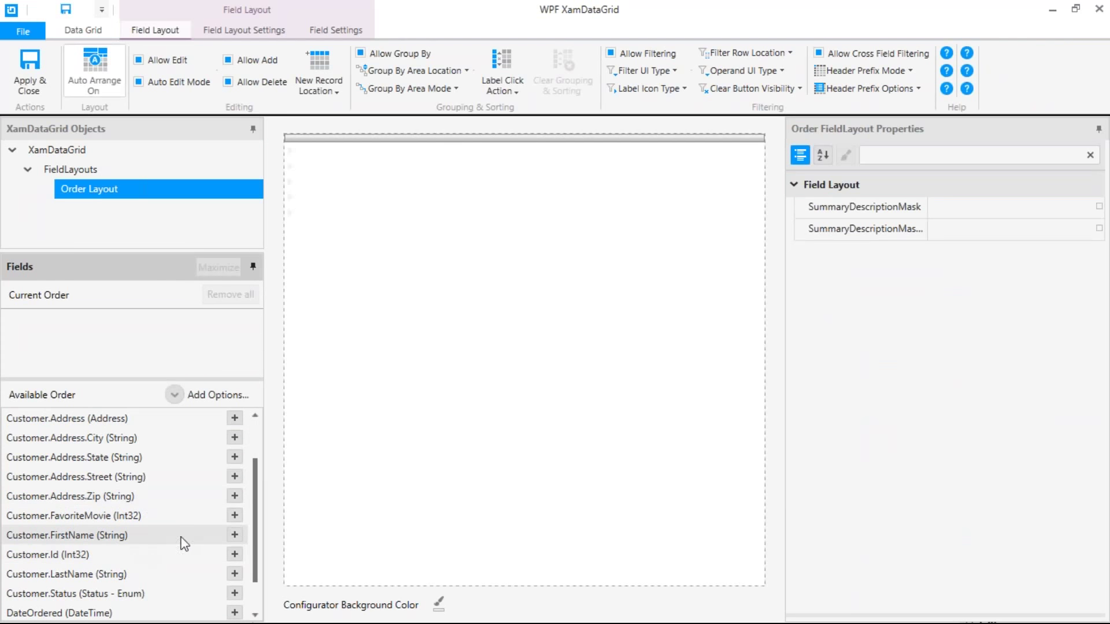
{"action": "left_click", "coordinate": [234, 534]}
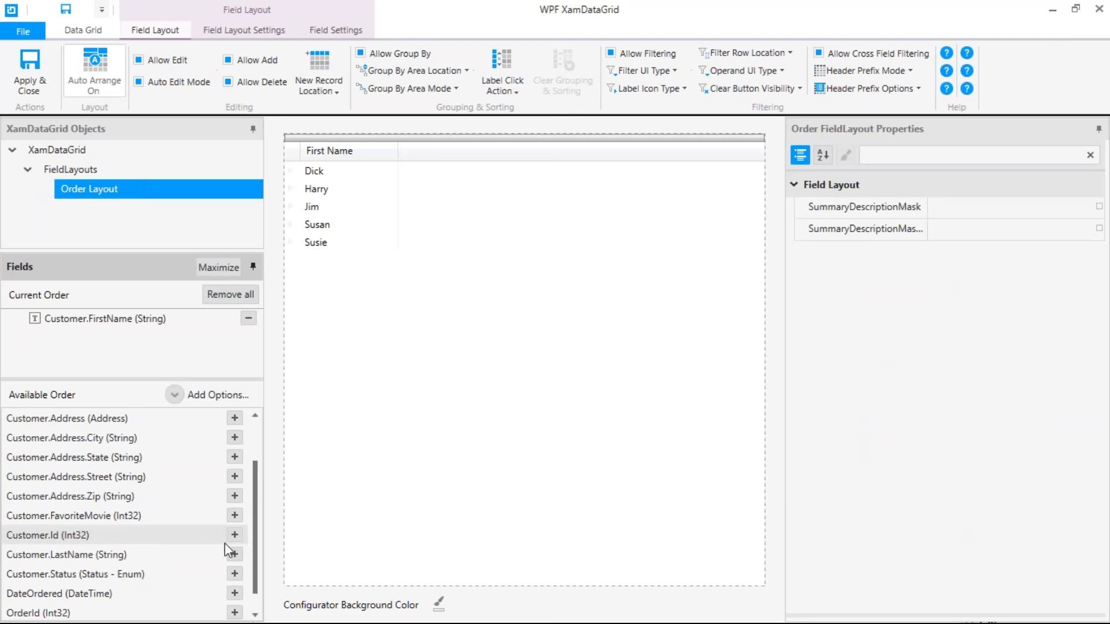
{"action": "left_click", "coordinate": [235, 555]}
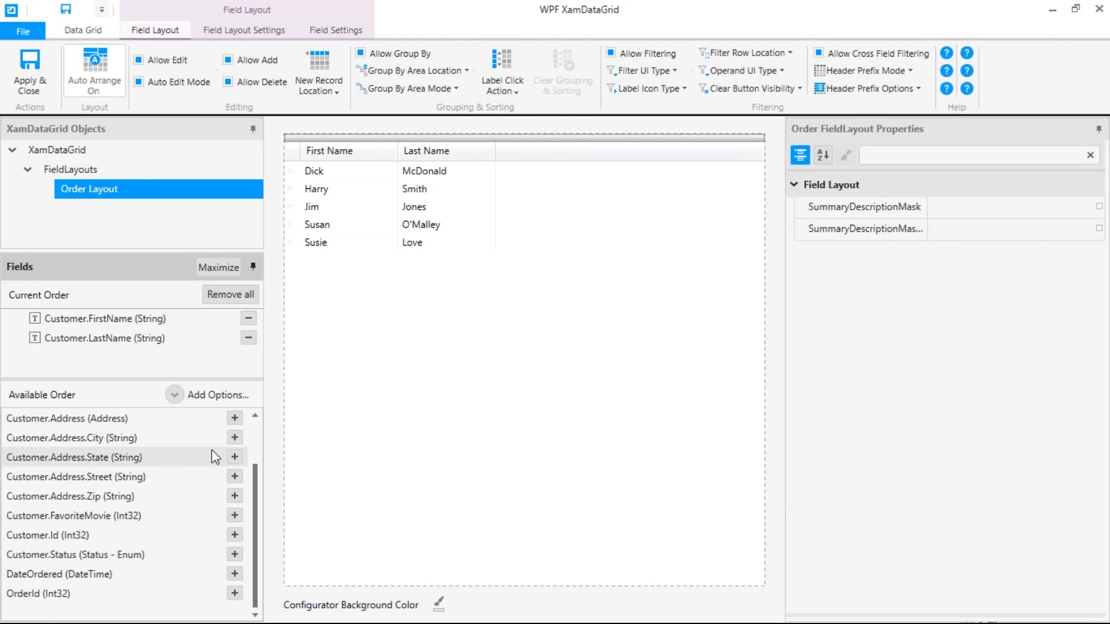
{"action": "left_click", "coordinate": [235, 438]}
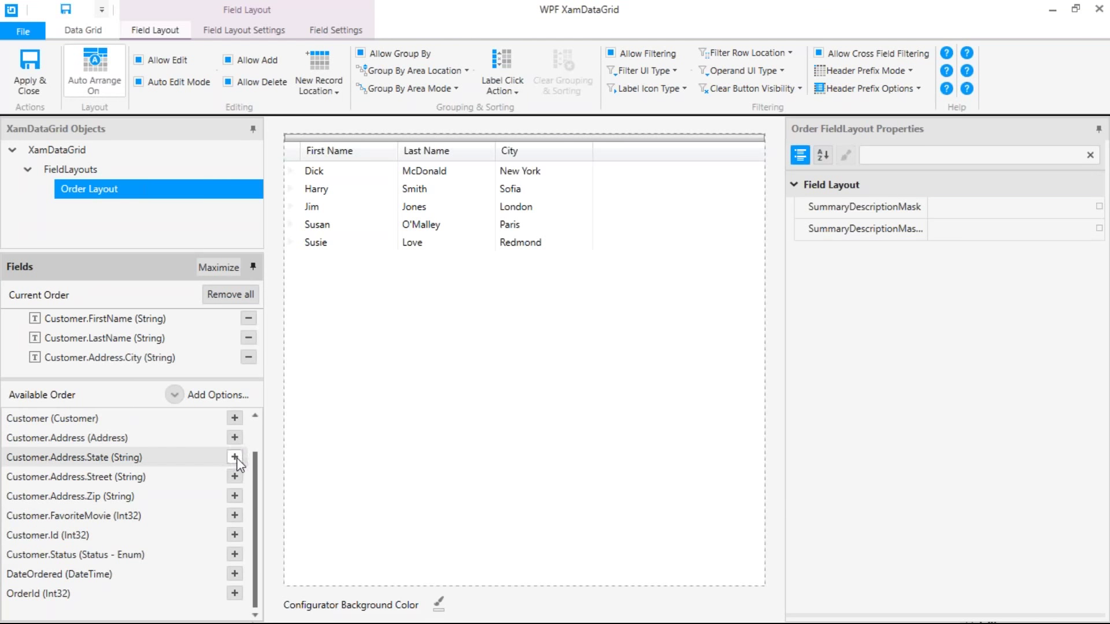
{"action": "left_click", "coordinate": [235, 458]}
{"action": "left_click", "coordinate": [237, 495]}
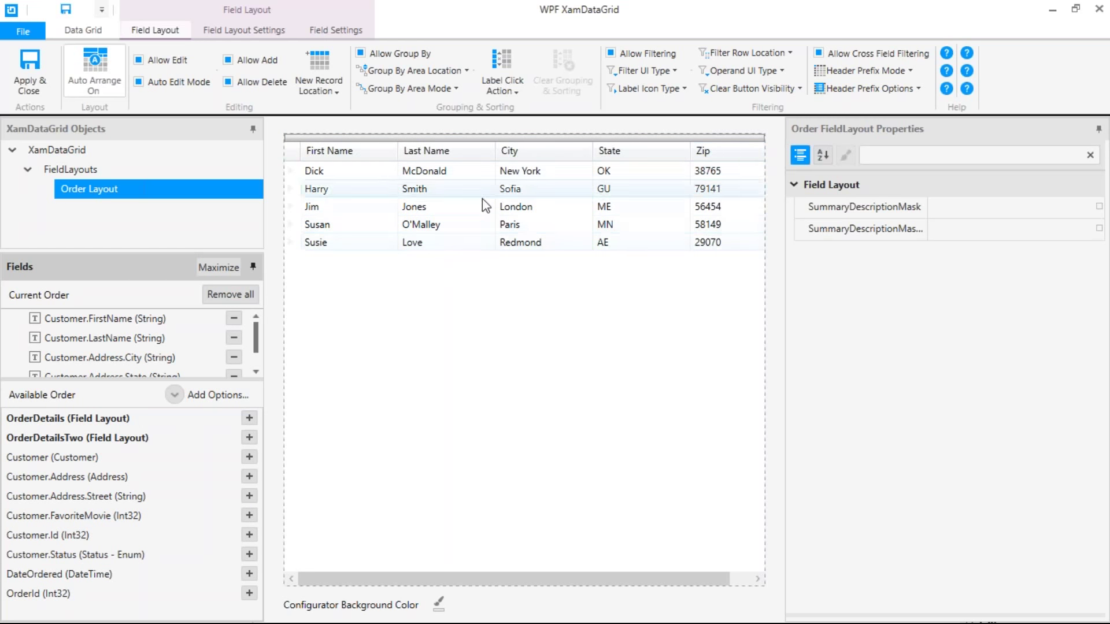
{"action": "left_click_drag", "start_coordinate": [785, 317], "coordinate": [838, 316]}
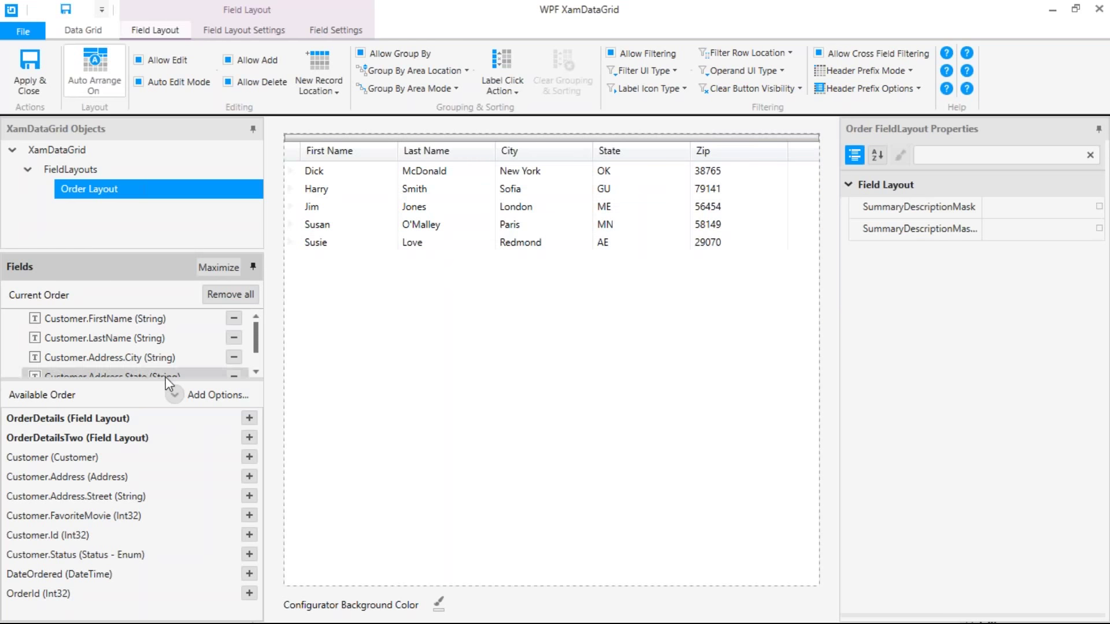
- Add the OrderDetails field layout as a child of the Order Layout
{"action": "left_click_drag", "start_coordinate": [139, 379], "coordinate": [139, 385]}
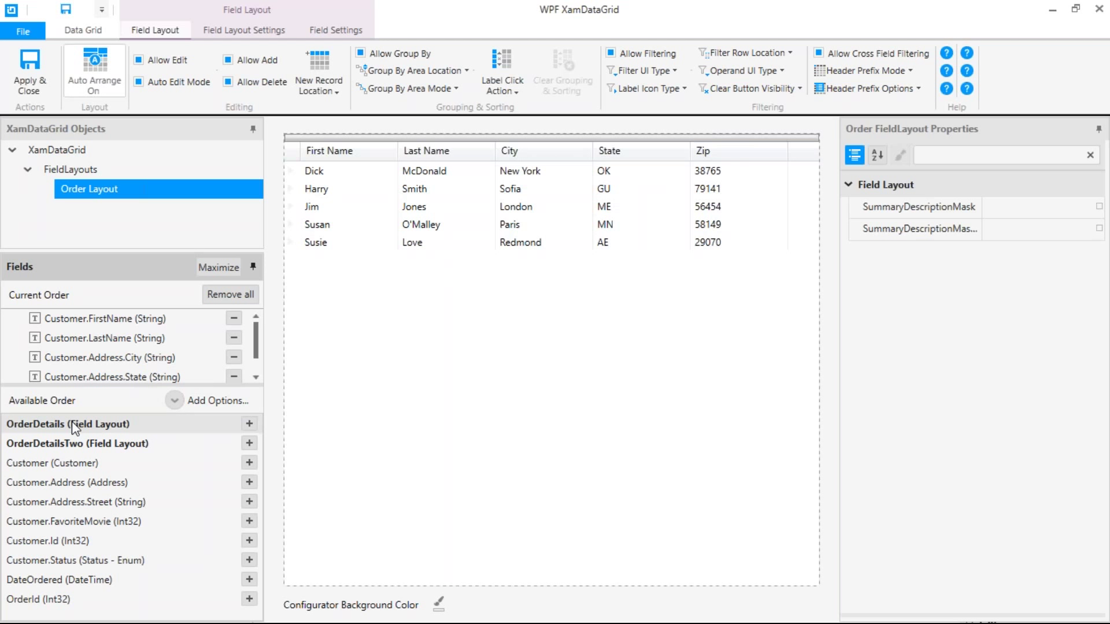
{"action": "left_click", "coordinate": [120, 426]}
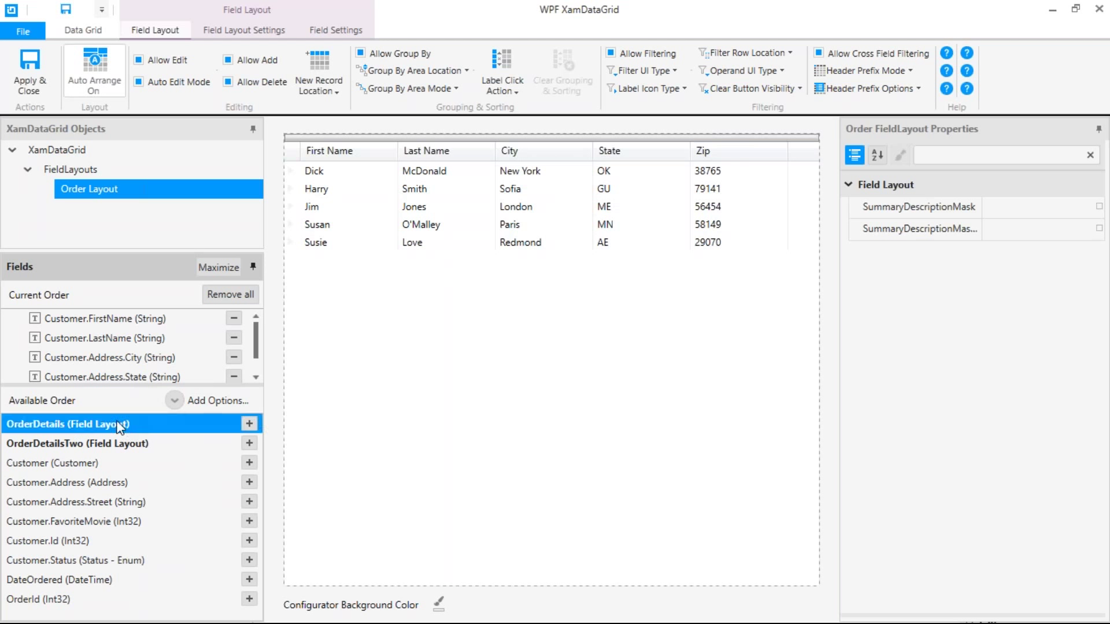
{"action": "left_click", "coordinate": [249, 423]}
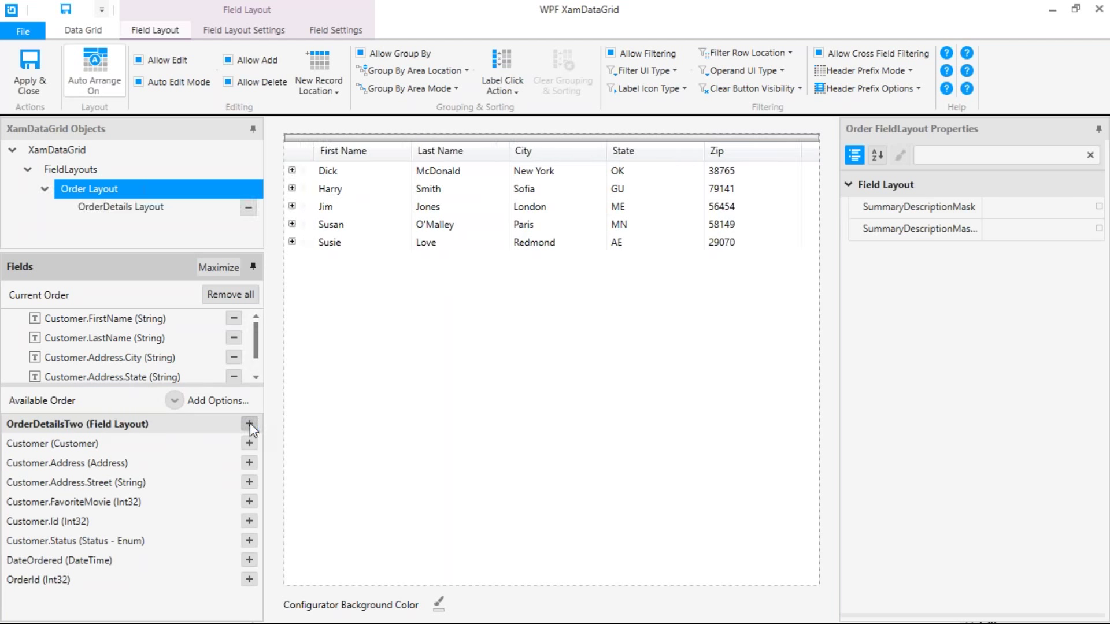
- Add the Name and Price fields to the OrderDetails Layout and expand the first record in the preview
{"action": "left_click", "coordinate": [121, 214]}
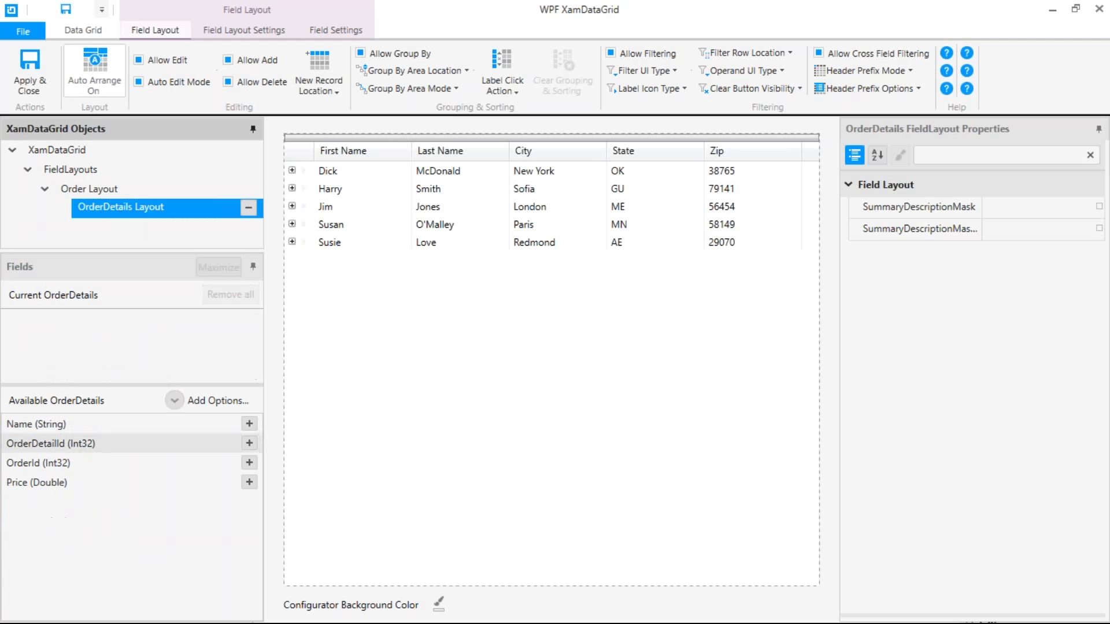
{"action": "left_click", "coordinate": [249, 424]}
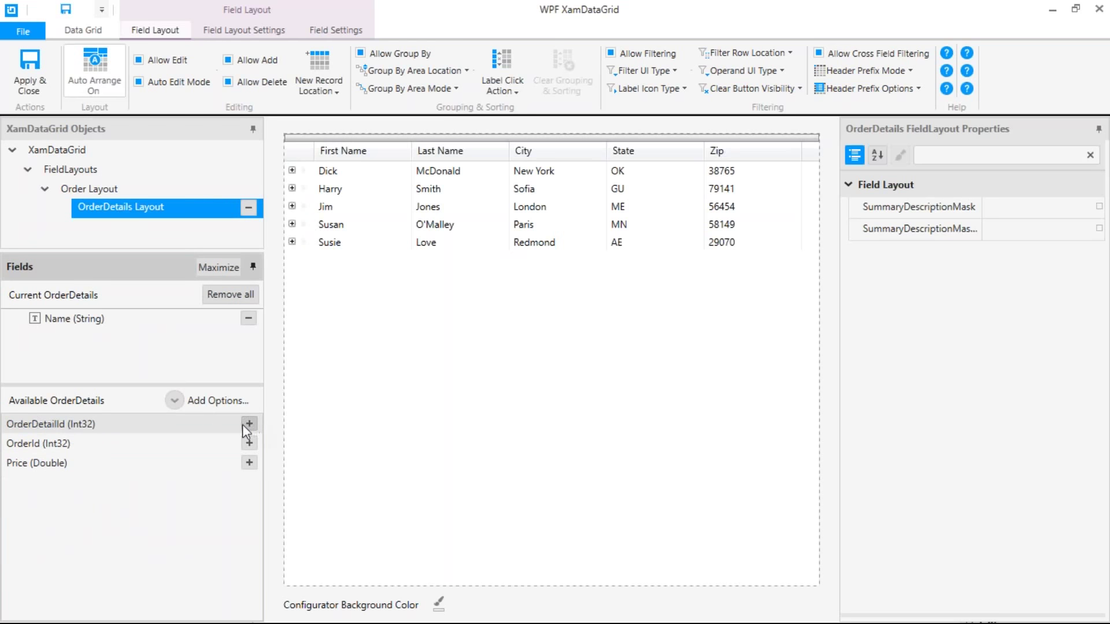
{"action": "left_click", "coordinate": [249, 463]}
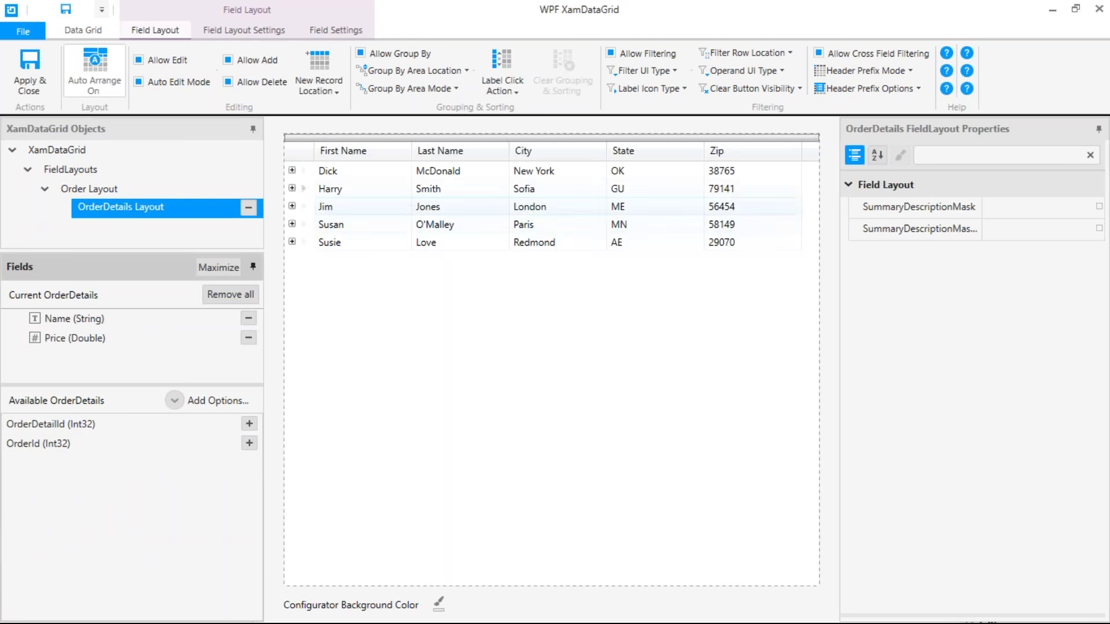
{"action": "left_click", "coordinate": [292, 171]}
{"action": "left_click", "coordinate": [292, 171]}
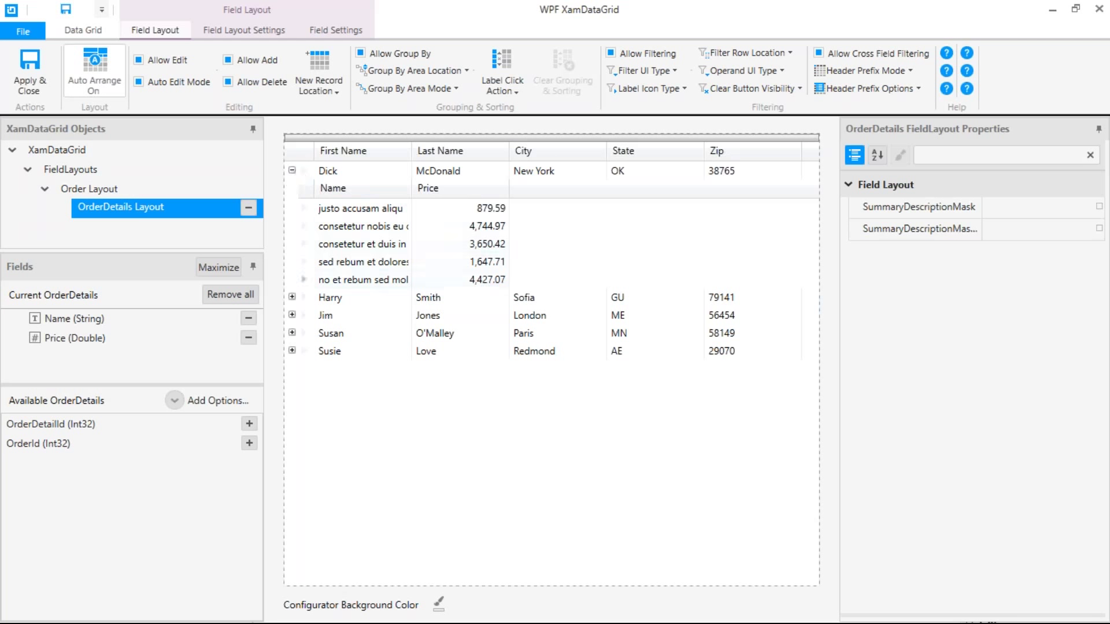
- Examine the configurable properties of the Price field in the OrderDetails Layout, including its numeric, format, label and behavior settings
{"action": "left_click", "coordinate": [128, 345]}
{"action": "left_click", "coordinate": [130, 341]}
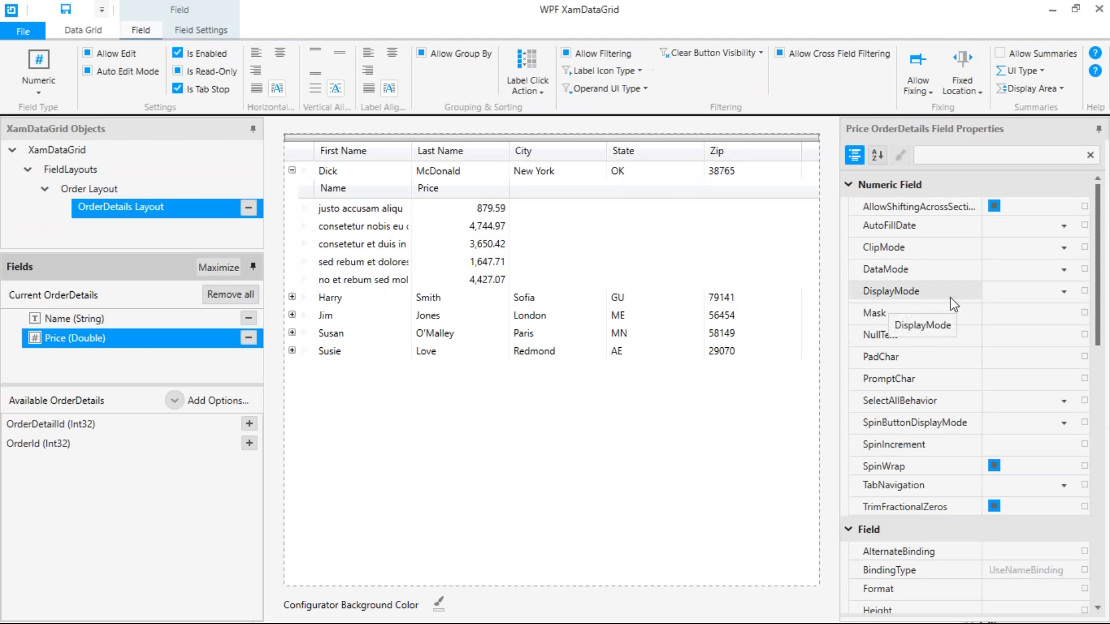
{"action": "scroll", "coordinate": [932, 373], "scroll_direction": "down", "scroll_amount": 3}
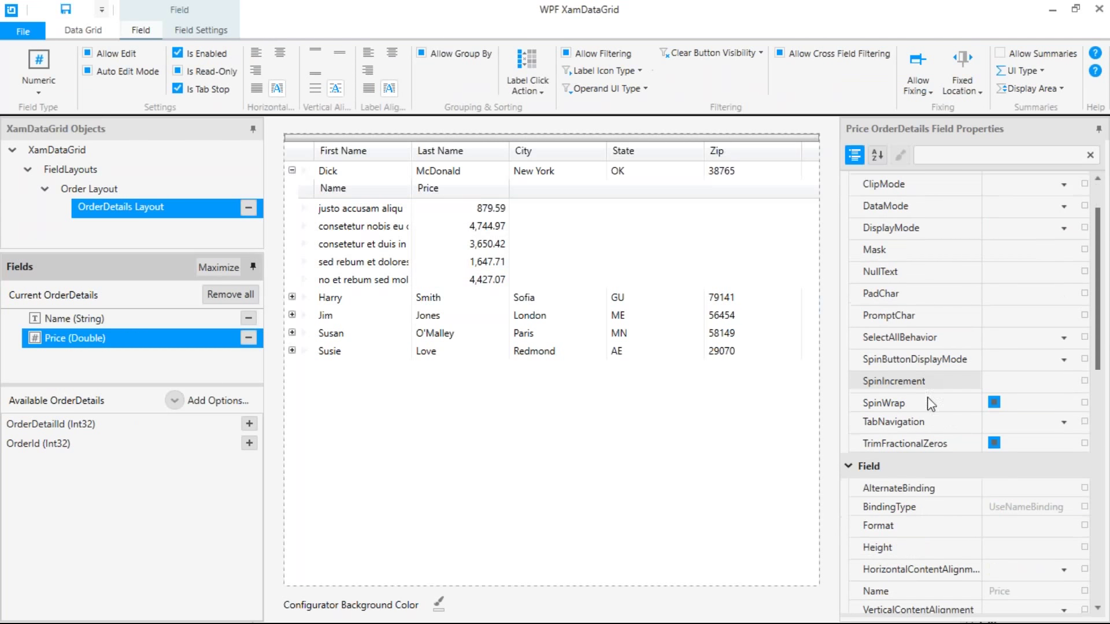
{"action": "left_click", "coordinate": [1009, 462]}
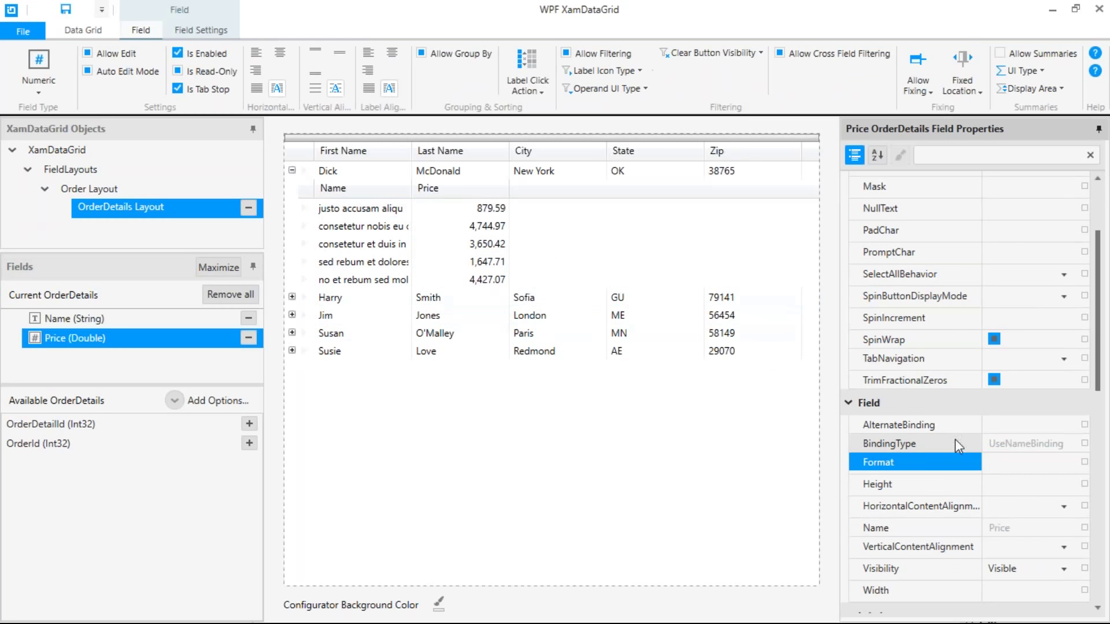
{"action": "scroll", "coordinate": [931, 399], "scroll_direction": "down", "scroll_amount": 3}
{"action": "scroll", "coordinate": [936, 467], "scroll_direction": "down", "scroll_amount": 4}
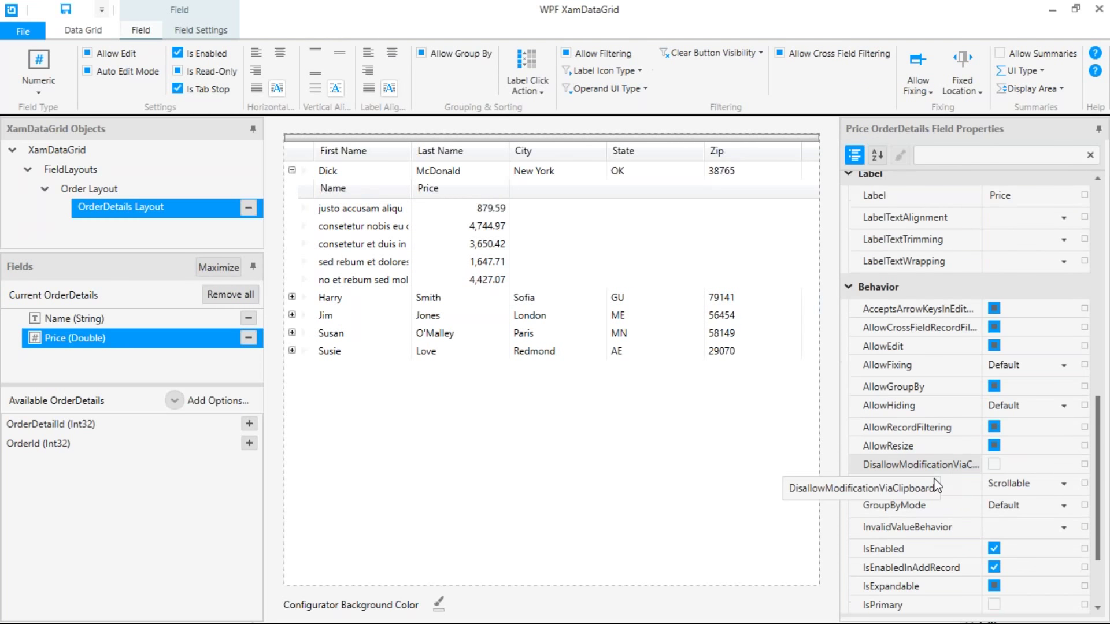
{"action": "scroll", "coordinate": [933, 491], "scroll_direction": "down", "scroll_amount": 3}
{"action": "scroll", "coordinate": [927, 585], "scroll_direction": "up", "scroll_amount": 10}
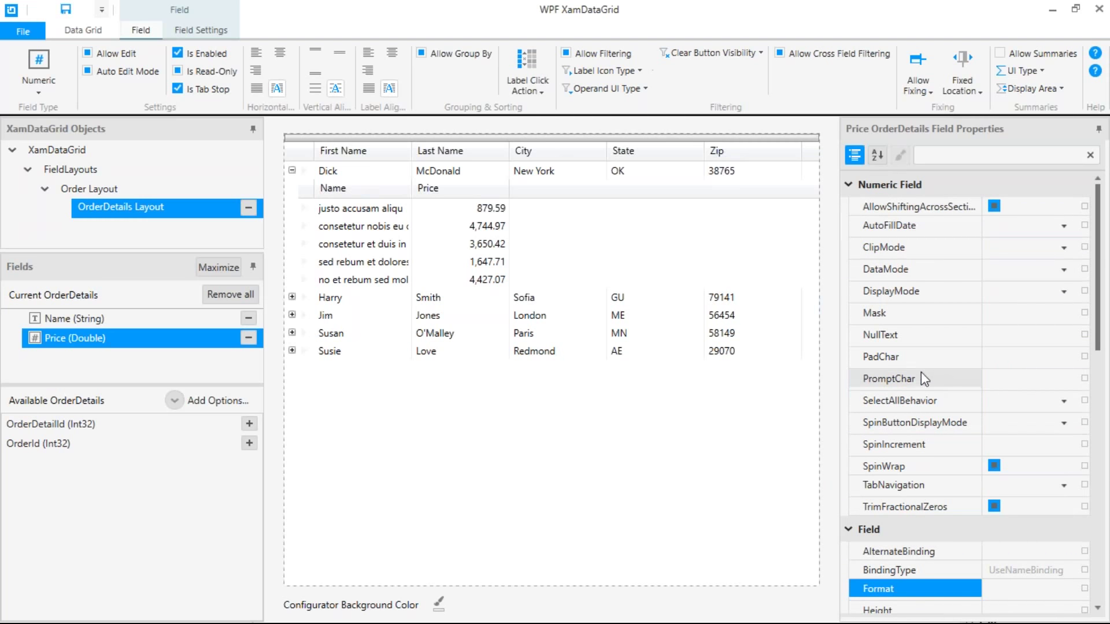
- Select the root XamDataGrid object and enable filtering for the whole grid
{"action": "mouse_move", "coordinate": [100, 204]}
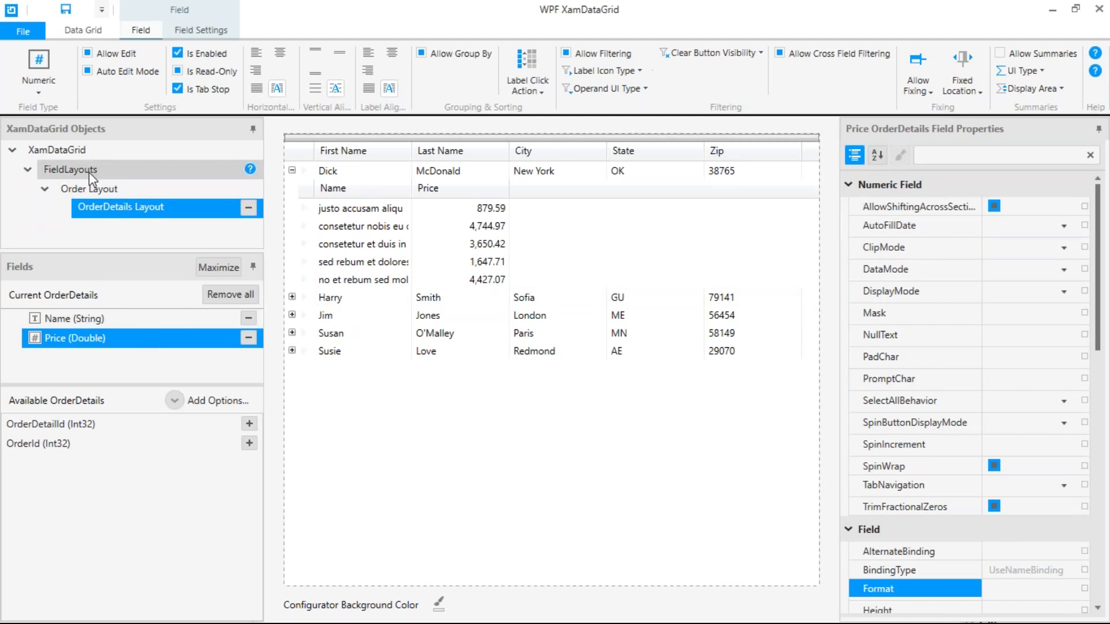
{"action": "left_click", "coordinate": [90, 169]}
{"action": "left_click", "coordinate": [89, 156]}
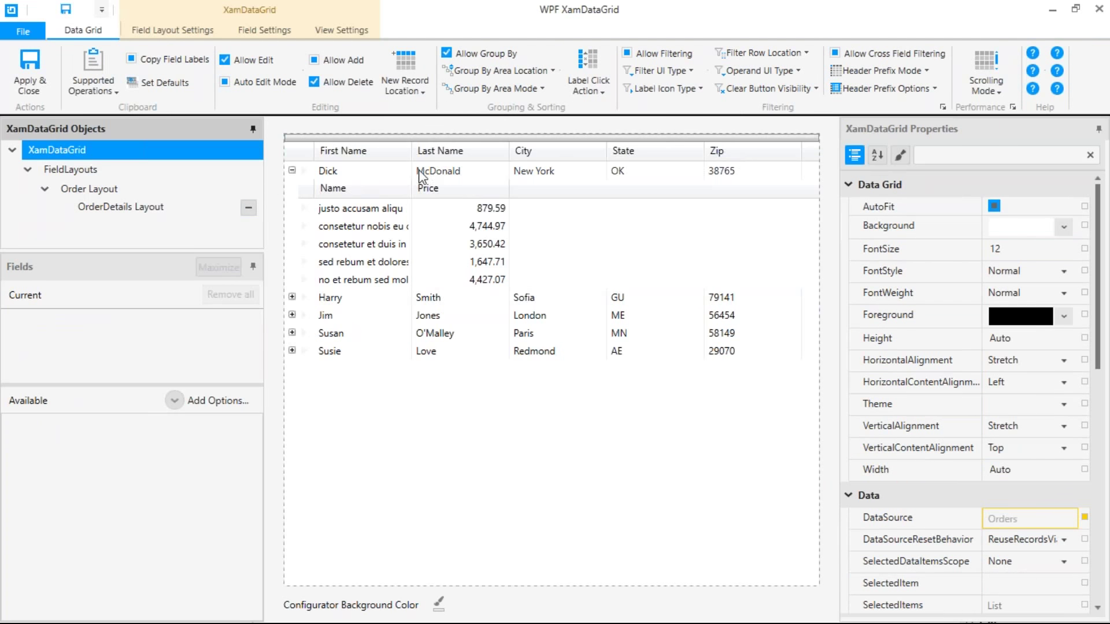
{"action": "left_click", "coordinate": [628, 54]}
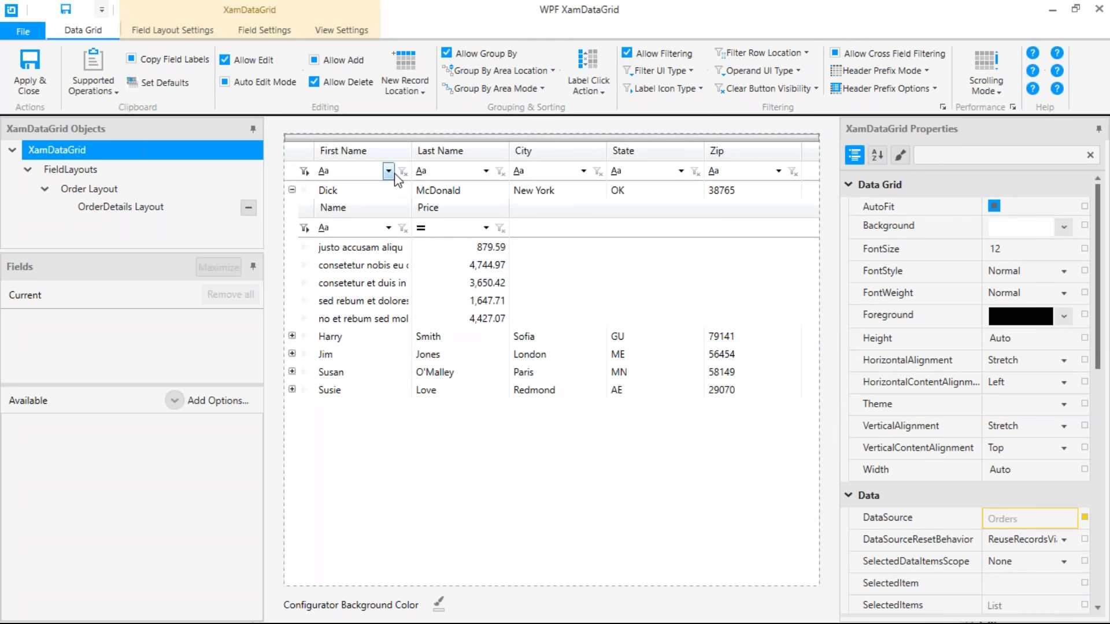
- Set the grid's label click action to SortByOneFieldOnly and sort the preview by City in descending order
{"action": "left_click", "coordinate": [605, 91]}
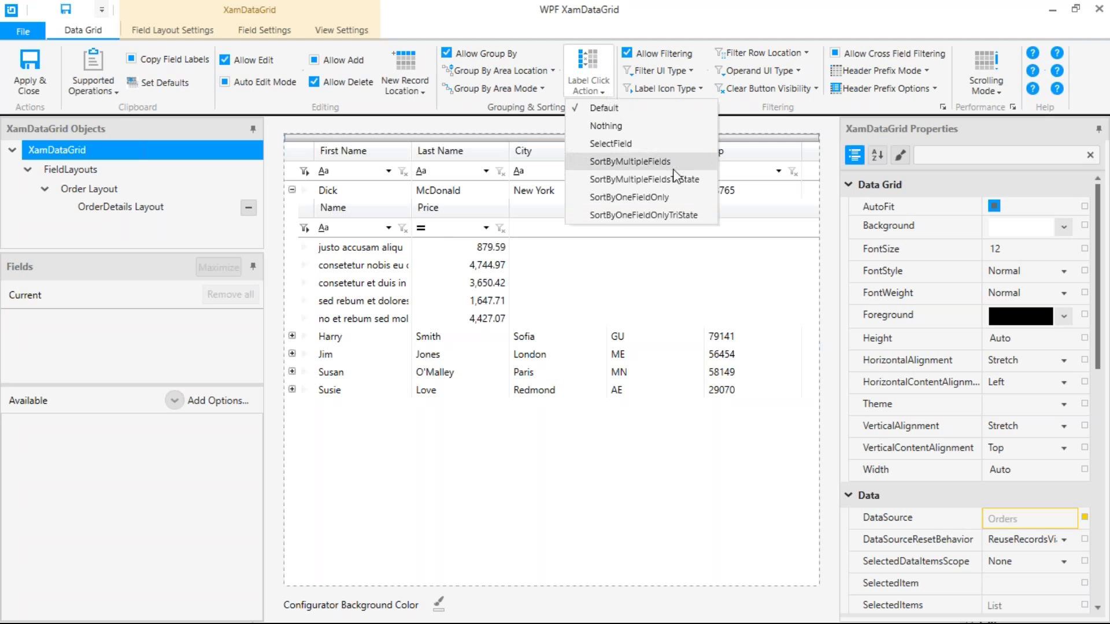
{"action": "left_click", "coordinate": [659, 199]}
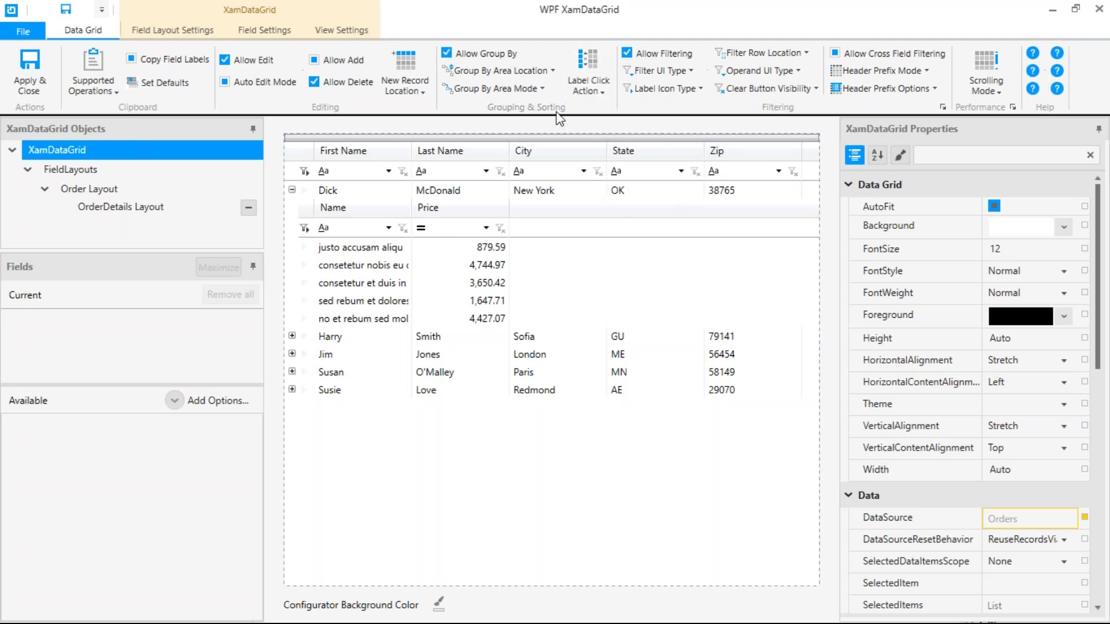
{"action": "left_click", "coordinate": [565, 157]}
{"action": "left_click", "coordinate": [564, 156]}
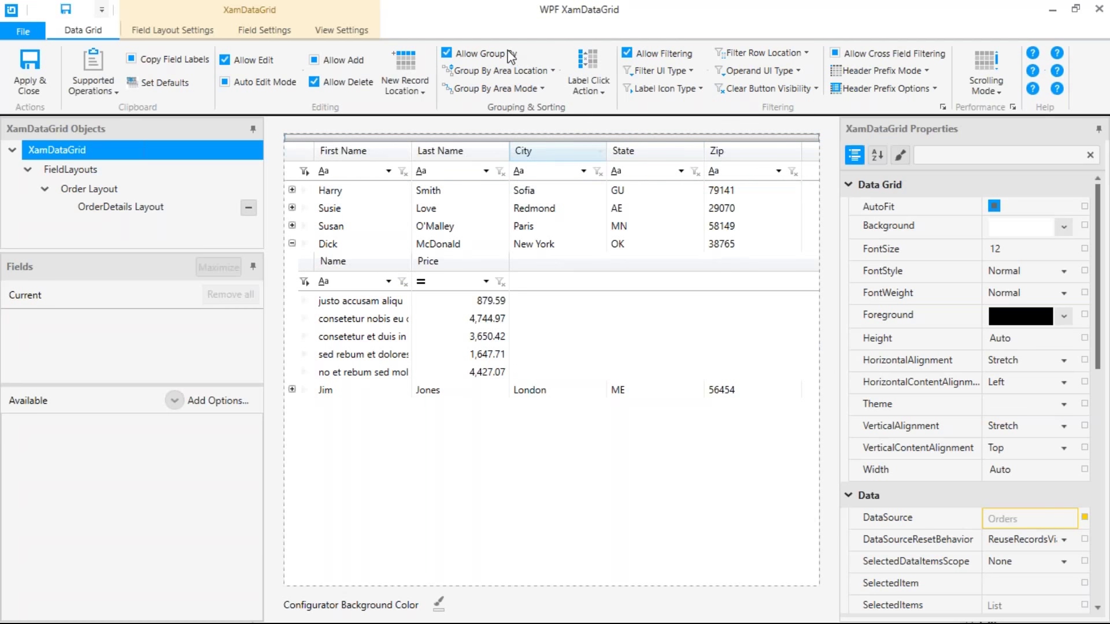
- Allow grouping for the grid and set its group-by area location to BelowDataArea
{"action": "left_click", "coordinate": [446, 54]}
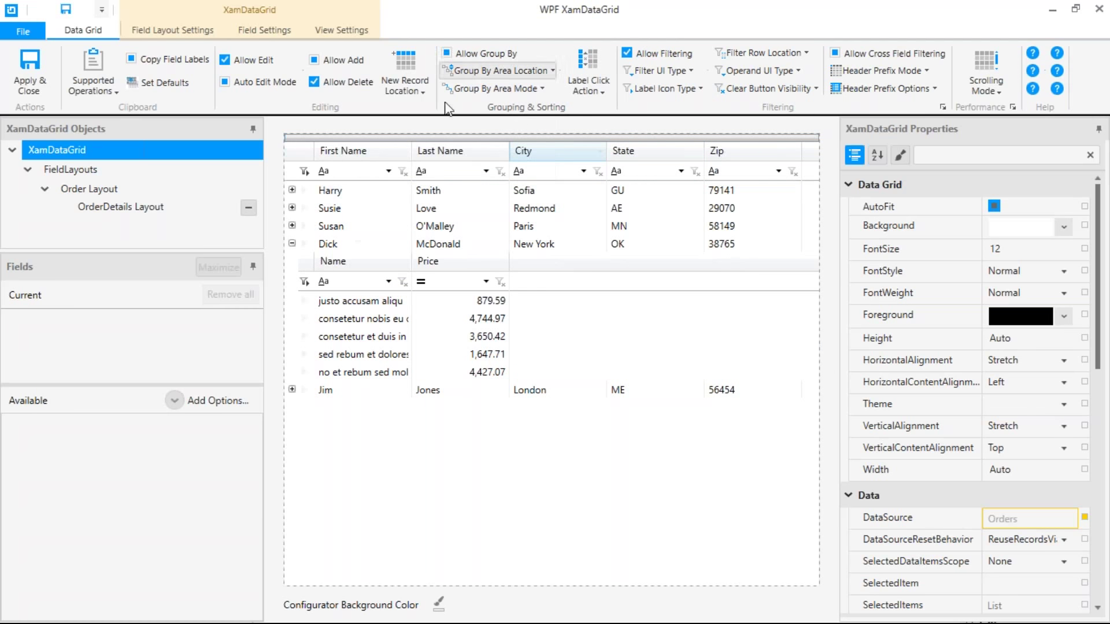
{"action": "left_click", "coordinate": [446, 53]}
{"action": "left_click", "coordinate": [525, 71]}
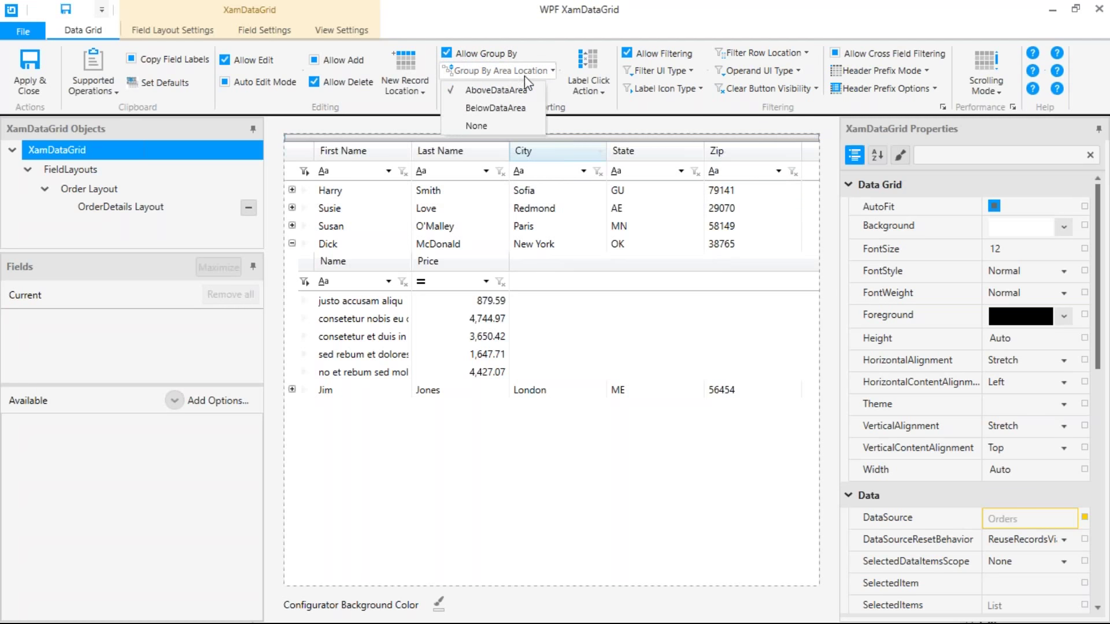
{"action": "left_click", "coordinate": [508, 108]}
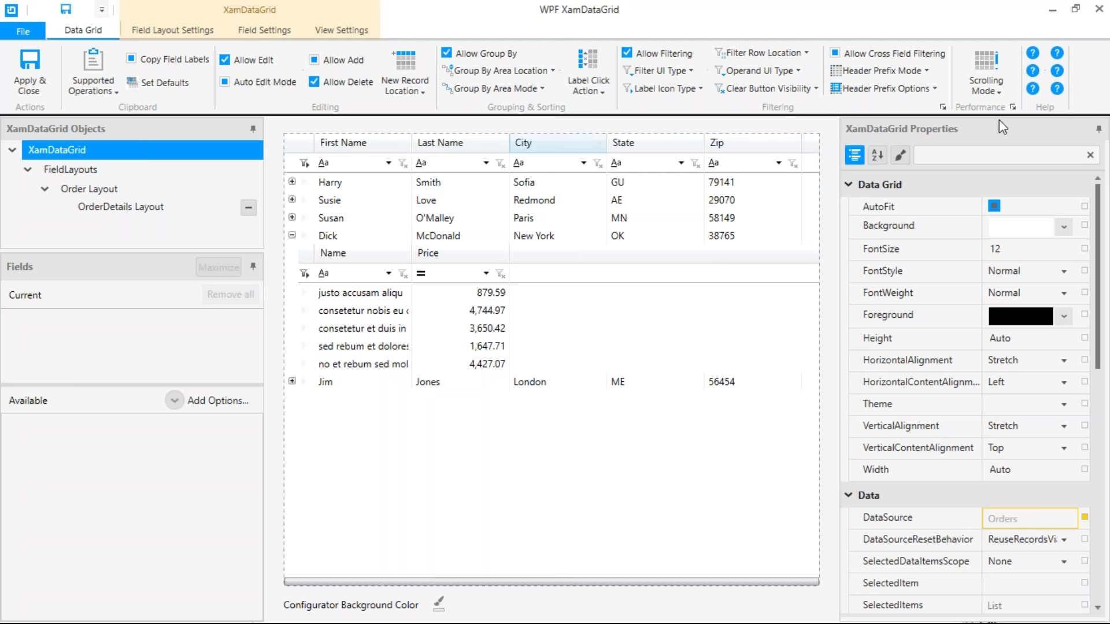
- Suppress all the value editor and XamDataGrid events in the performance settings and apply the feature set
{"action": "left_click", "coordinate": [1011, 107]}
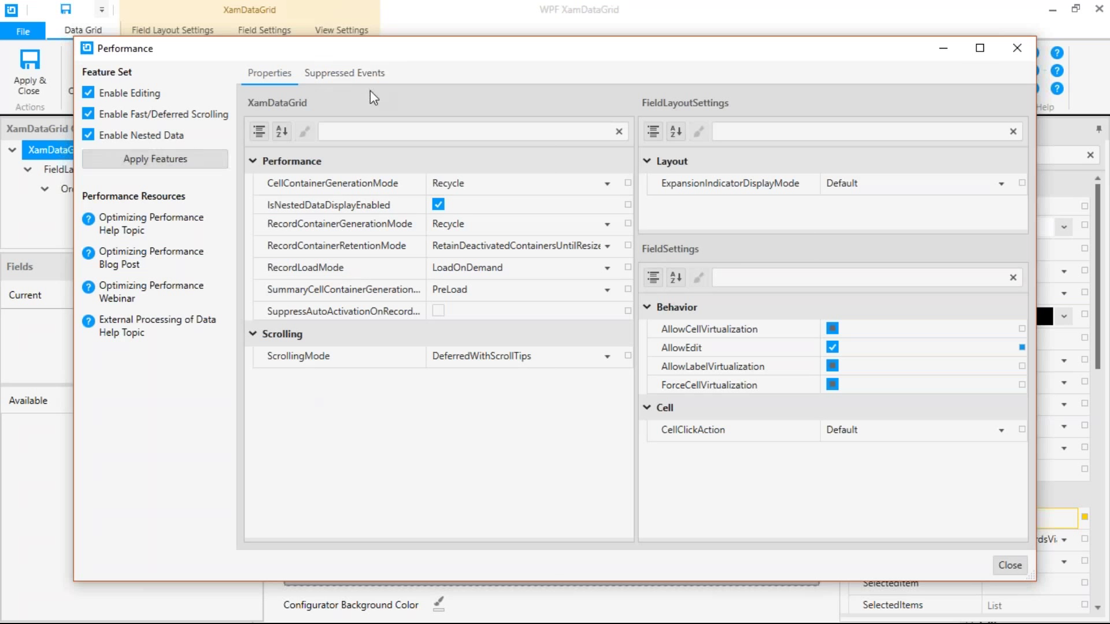
{"action": "left_click", "coordinate": [345, 71]}
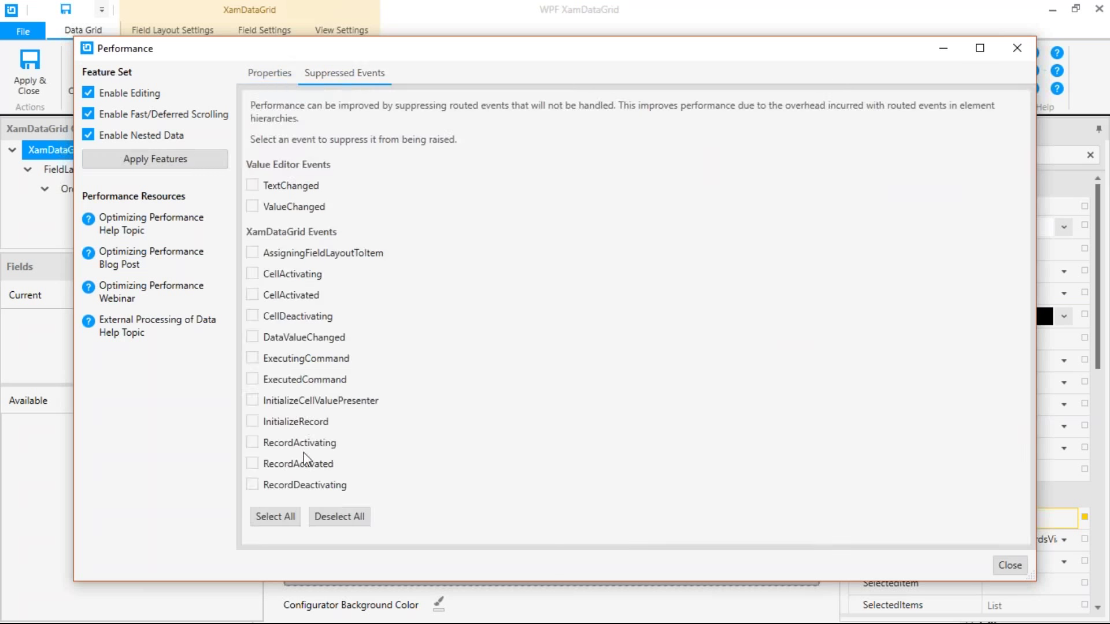
{"action": "left_click", "coordinate": [287, 520]}
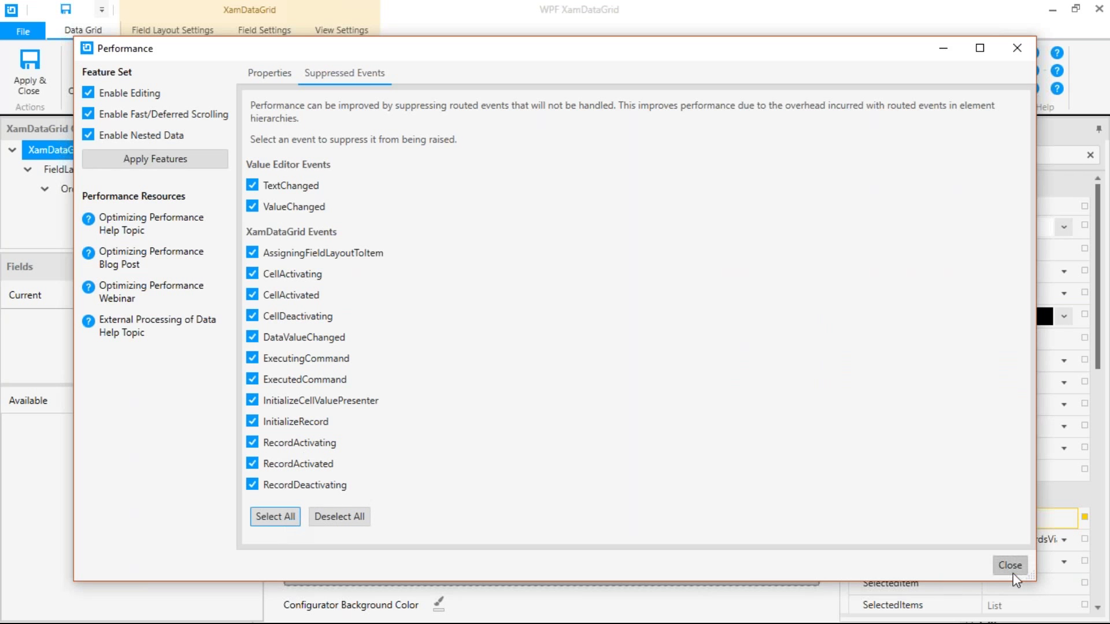
{"action": "left_click", "coordinate": [205, 163]}
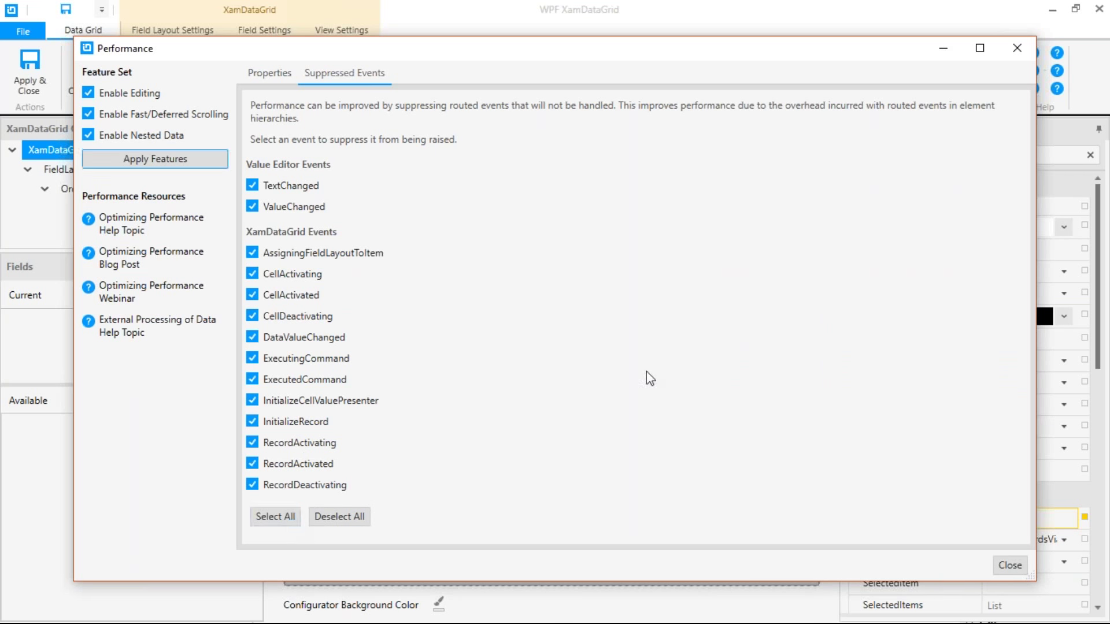
{"action": "left_click", "coordinate": [997, 571]}
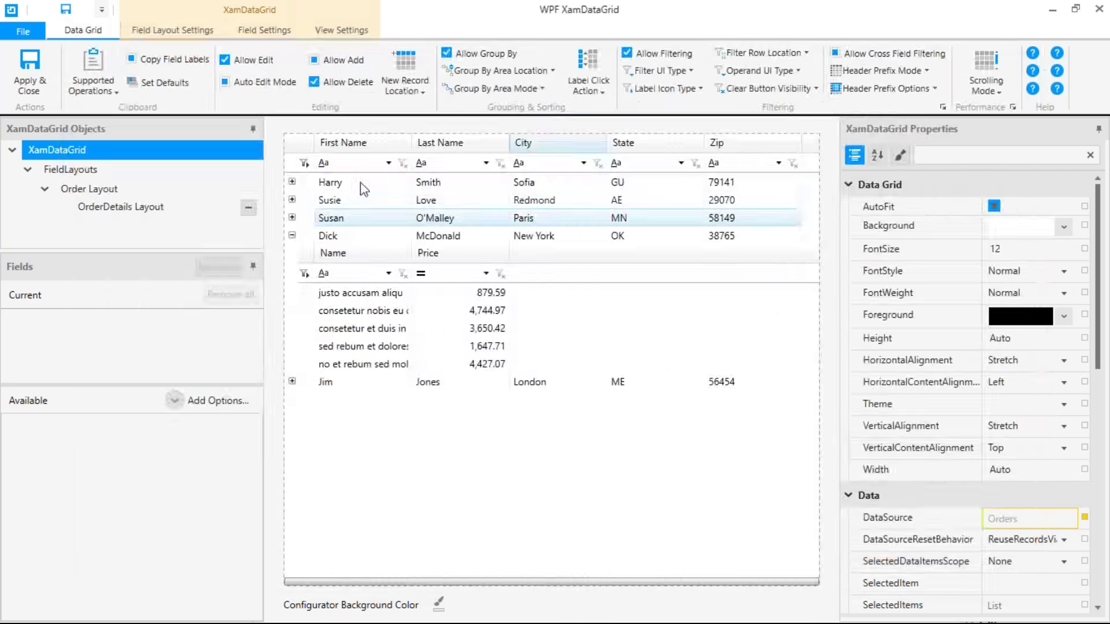
- Apply the grid configuration, close the configurator and return to the DataGridView.xaml markup
{"action": "left_click", "coordinate": [30, 75]}
{"action": "left_click", "coordinate": [300, 418]}
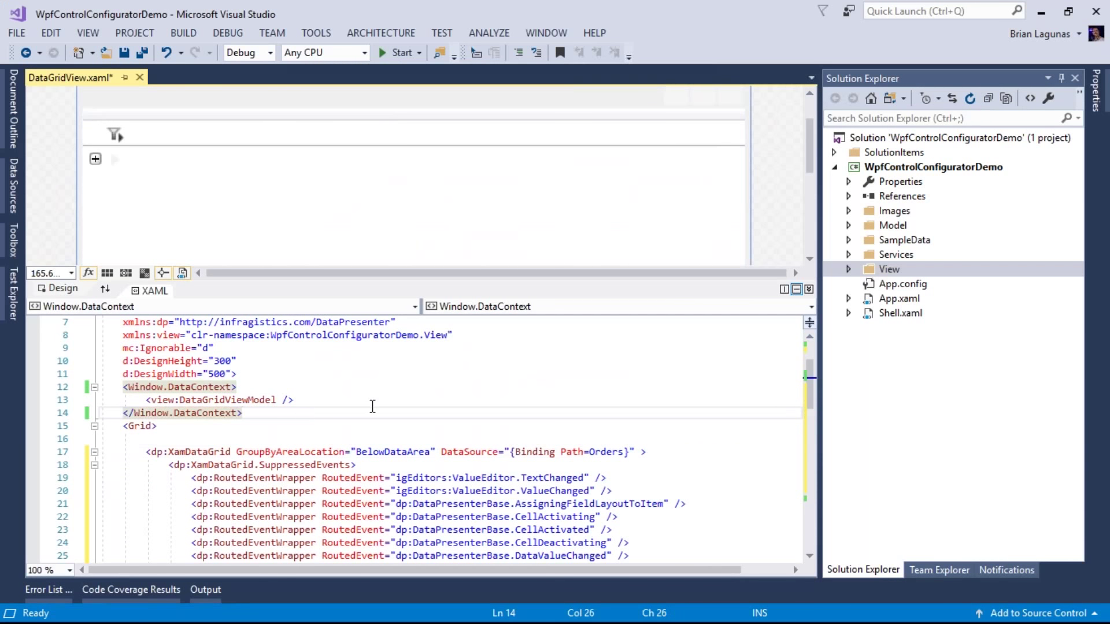
- Examine the generated XamDataGrid XAML, including the suppressed events, field layout settings, field settings, sorted fields and both field layouts
{"action": "scroll", "coordinate": [373, 405], "scroll_direction": "down", "scroll_amount": 1}
{"action": "scroll", "coordinate": [493, 402], "scroll_direction": "down", "scroll_amount": 4}
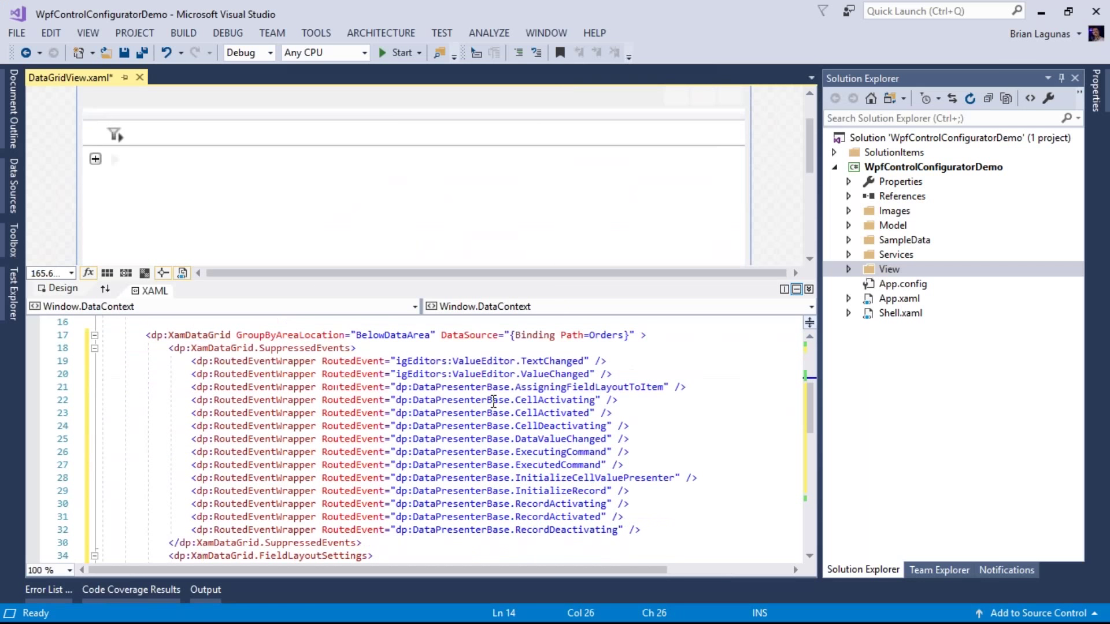
{"action": "scroll", "coordinate": [493, 402], "scroll_direction": "down", "scroll_amount": 7}
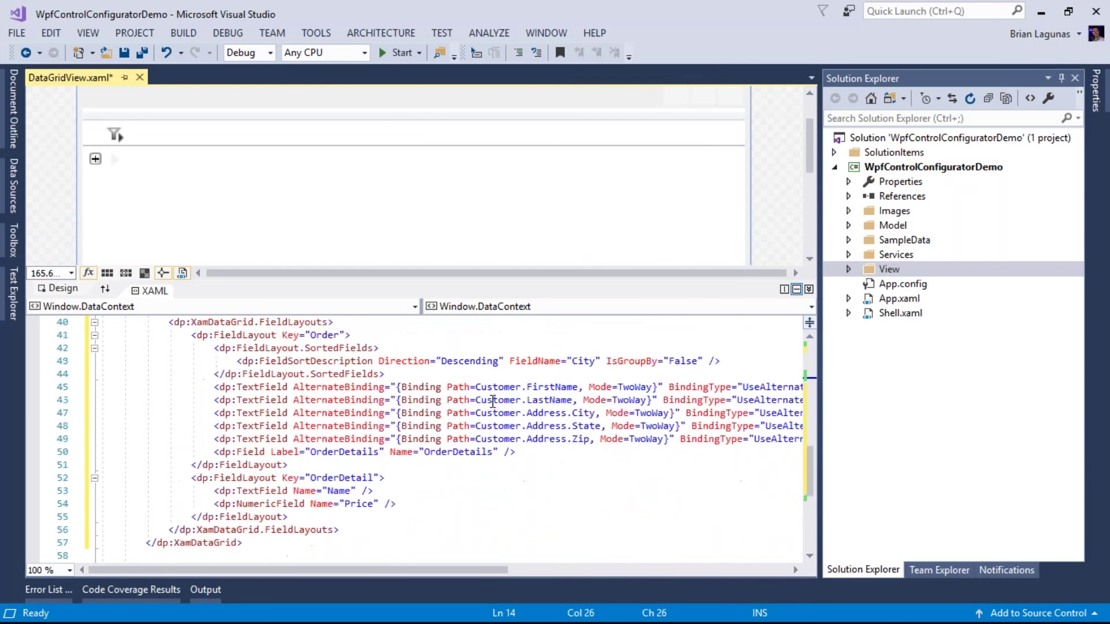
{"action": "scroll", "coordinate": [491, 403], "scroll_direction": "up", "scroll_amount": 6}
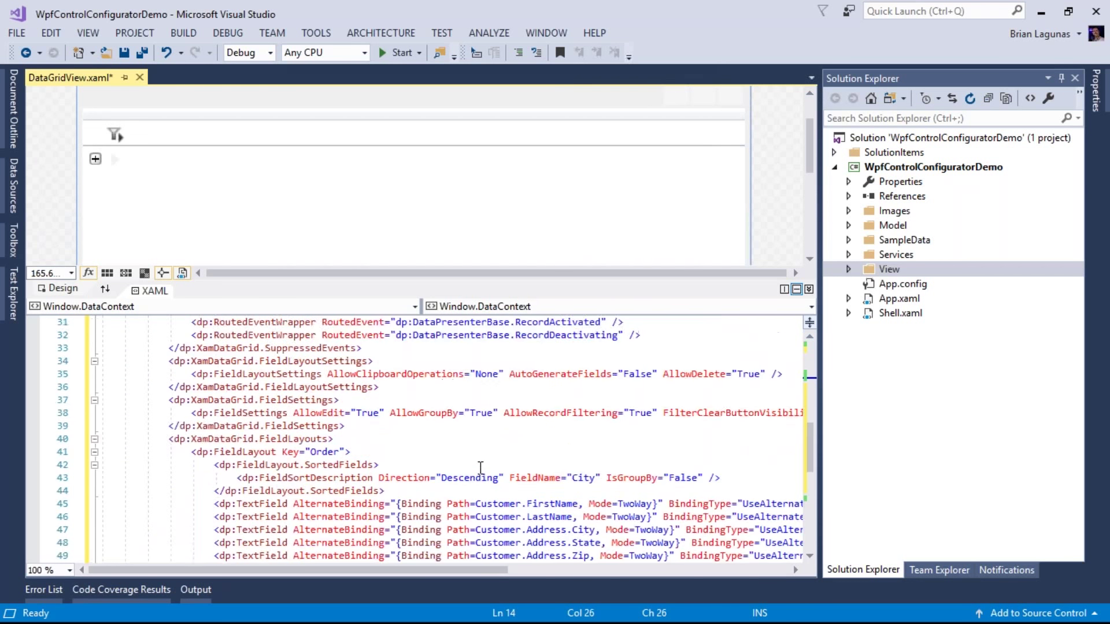
{"action": "scroll", "coordinate": [481, 468], "scroll_direction": "up", "scroll_amount": 3}
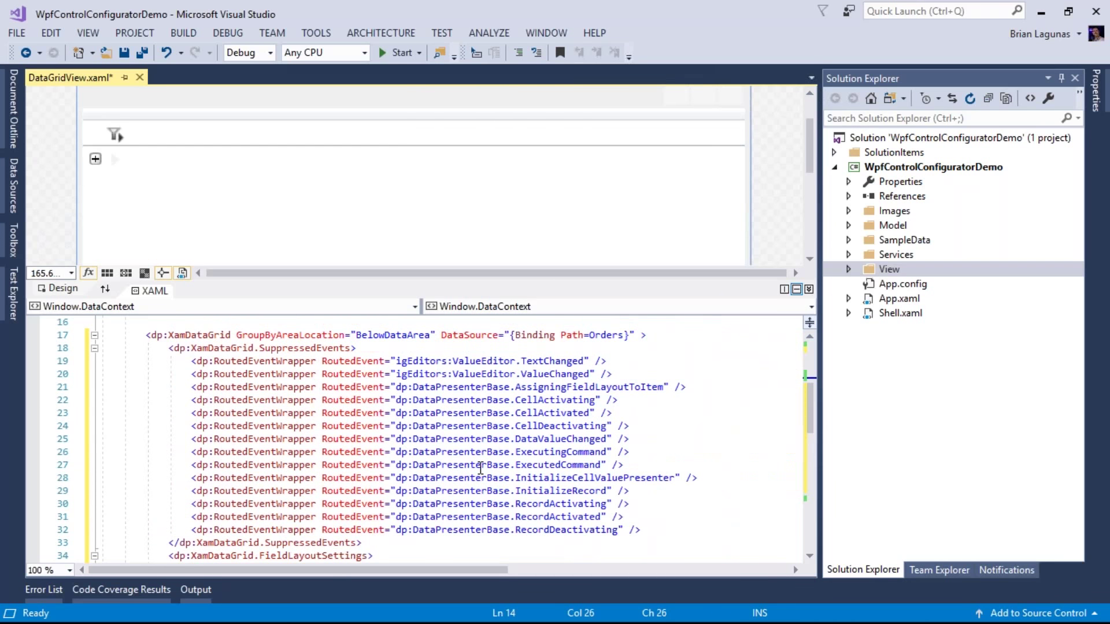
{"action": "scroll", "coordinate": [480, 468], "scroll_direction": "down", "scroll_amount": 8}
{"action": "left_click_drag", "start_coordinate": [467, 576], "coordinate": [467, 576]}
{"action": "scroll", "coordinate": [450, 529], "scroll_direction": "up", "scroll_amount": 1}
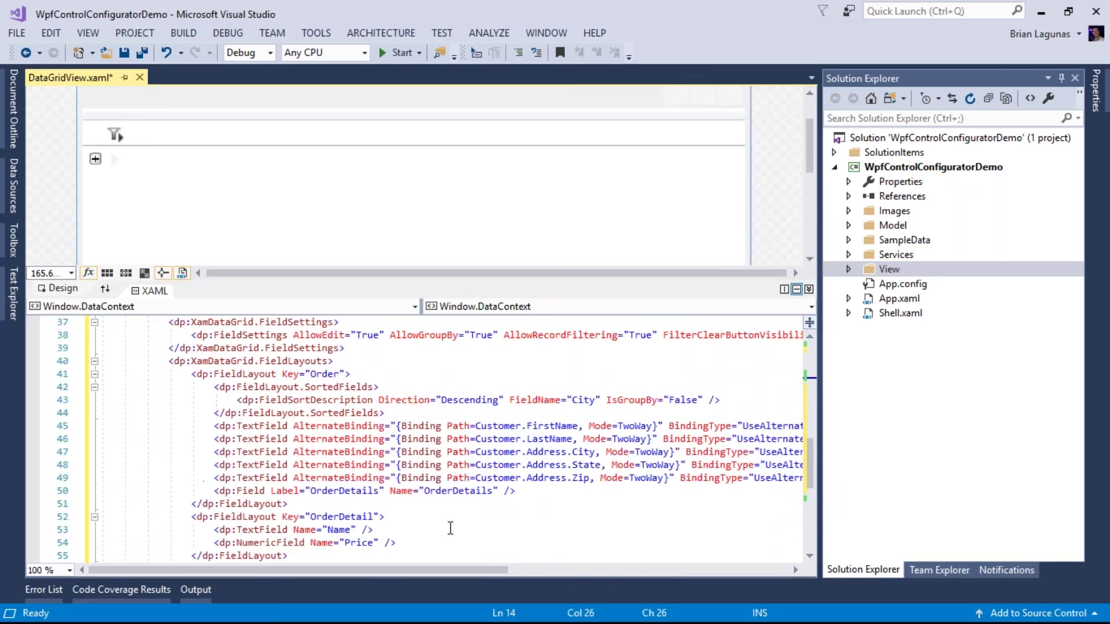
{"action": "scroll", "coordinate": [450, 528], "scroll_direction": "up", "scroll_amount": 6}
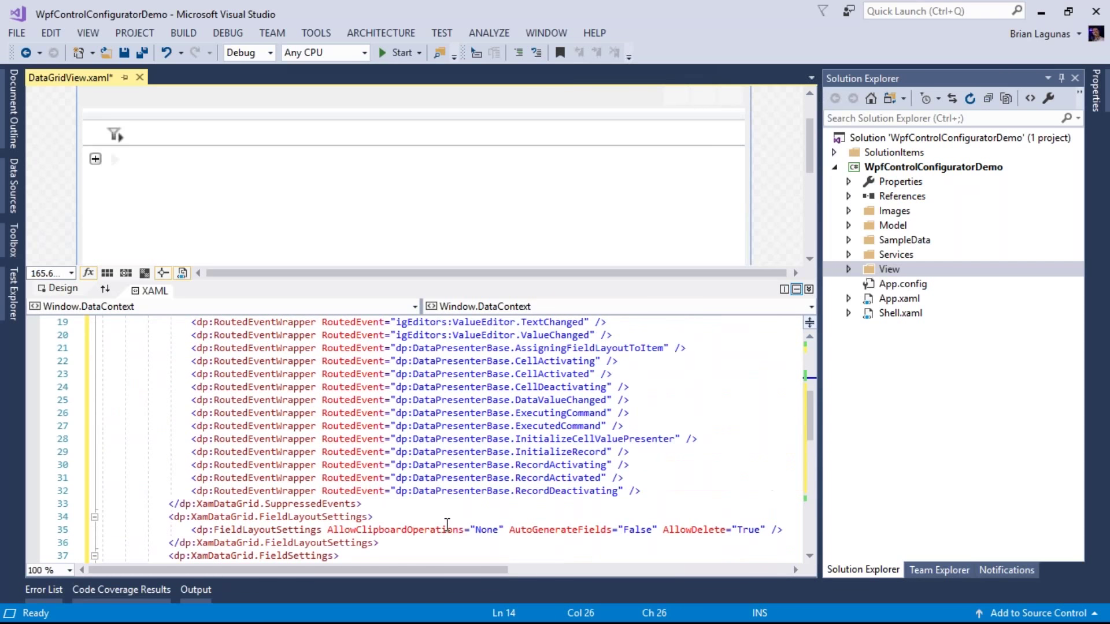
{"action": "scroll", "coordinate": [447, 524], "scroll_direction": "up", "scroll_amount": 2}
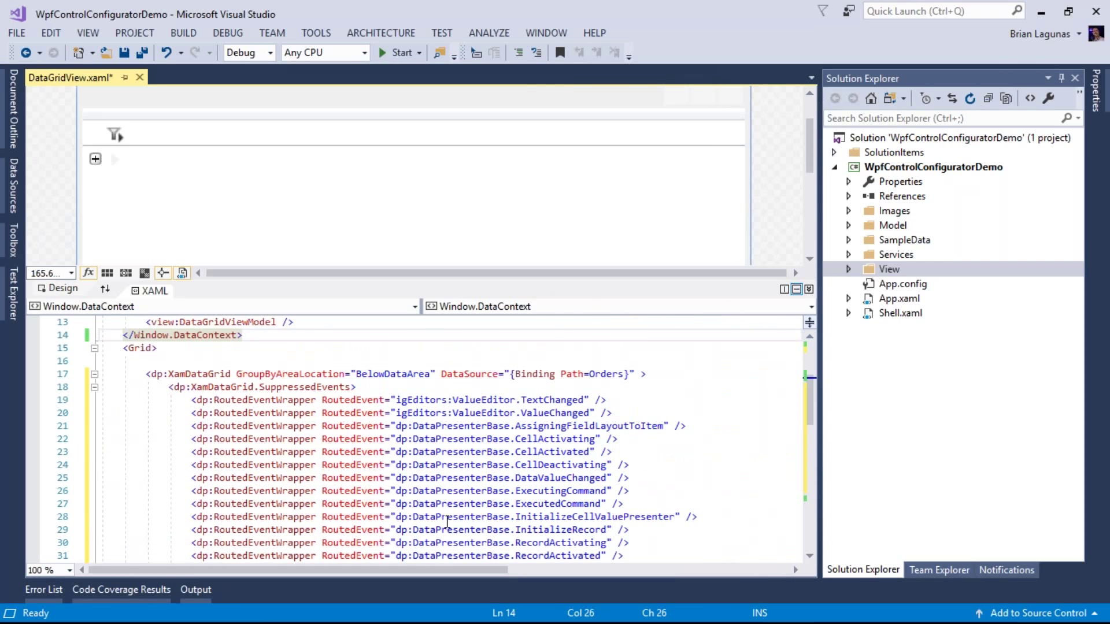
{"action": "scroll", "coordinate": [452, 513], "scroll_direction": "down", "scroll_amount": 1}
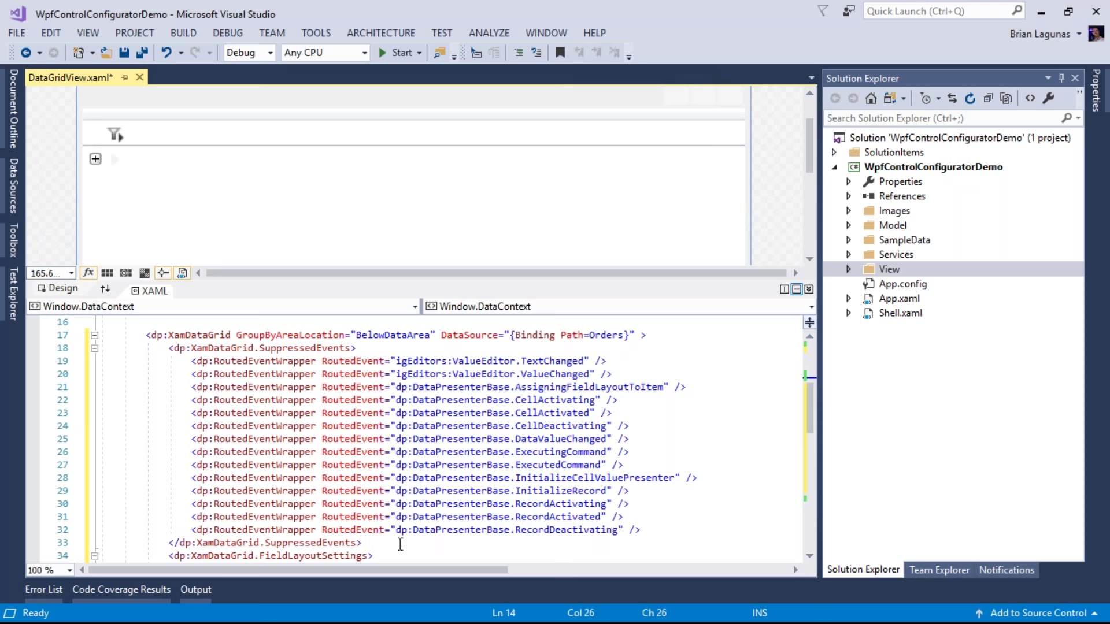
- Show the details of the installed Infragistics WPF and Xamarin.Forms Configurator extension in Extensions and Updates
{"action": "left_click", "coordinate": [316, 33]}
{"action": "mouse_move", "coordinate": [269, 35]}
{"action": "mouse_move", "coordinate": [321, 36]}
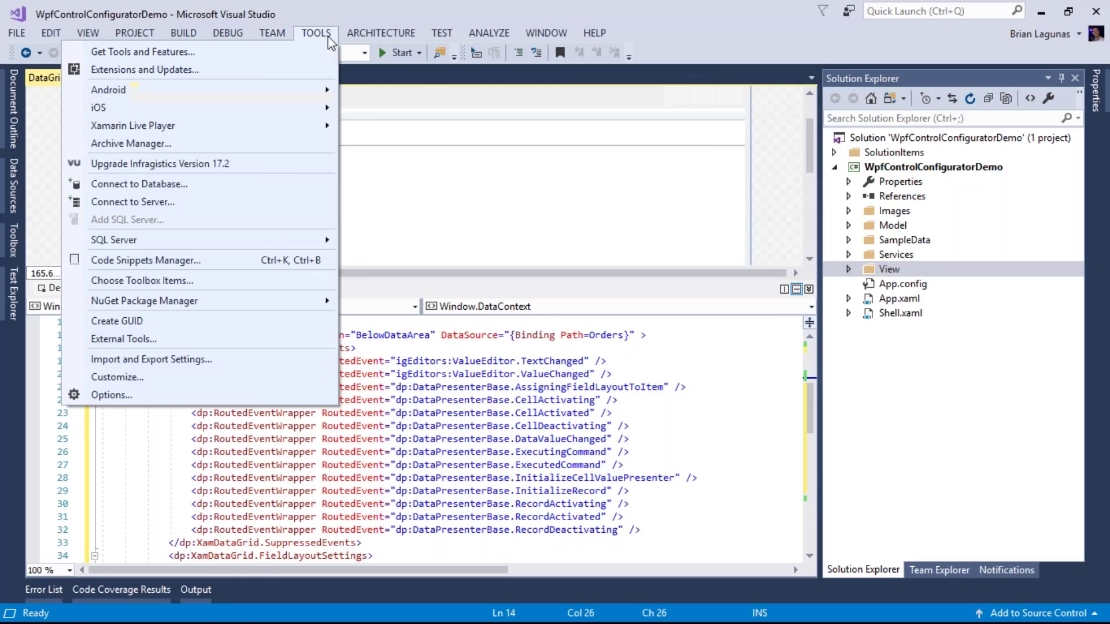
{"action": "left_click", "coordinate": [289, 67]}
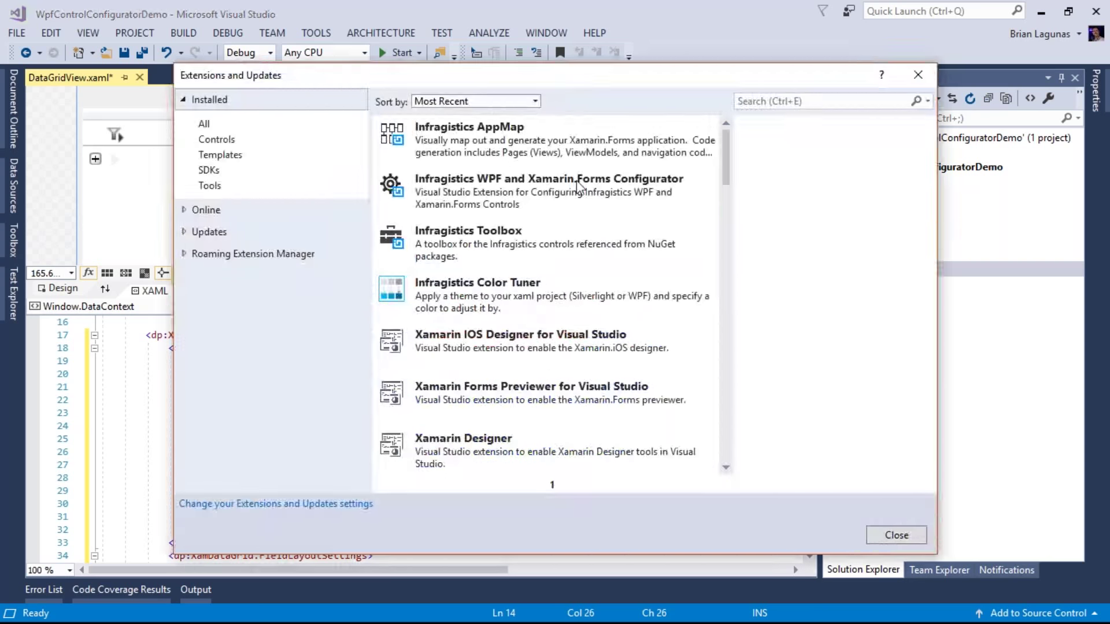
{"action": "left_click", "coordinate": [488, 196]}
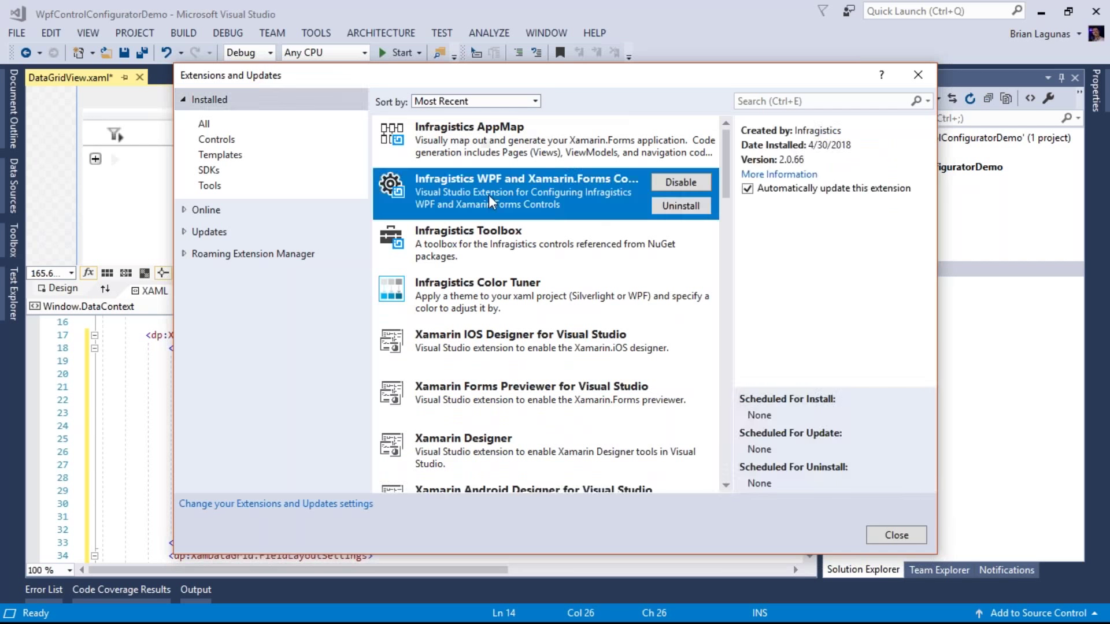